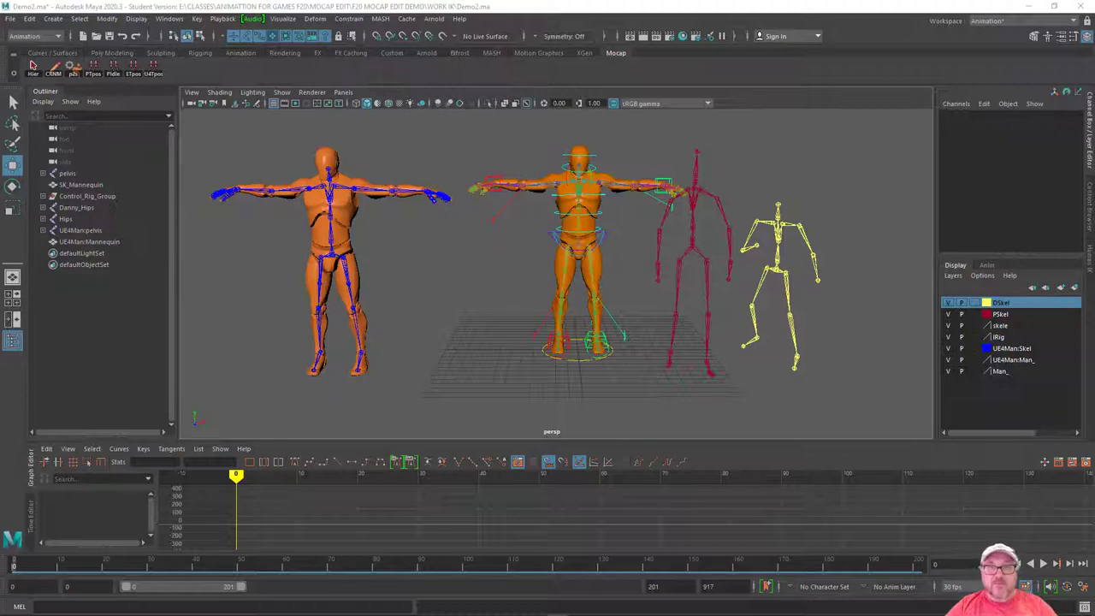
Orbit and pan the viewport to inspect the skeletons and frame all four characters.
{"action": "scroll", "coordinate": [880, 345], "scroll_direction": "up", "scroll_amount": 5}
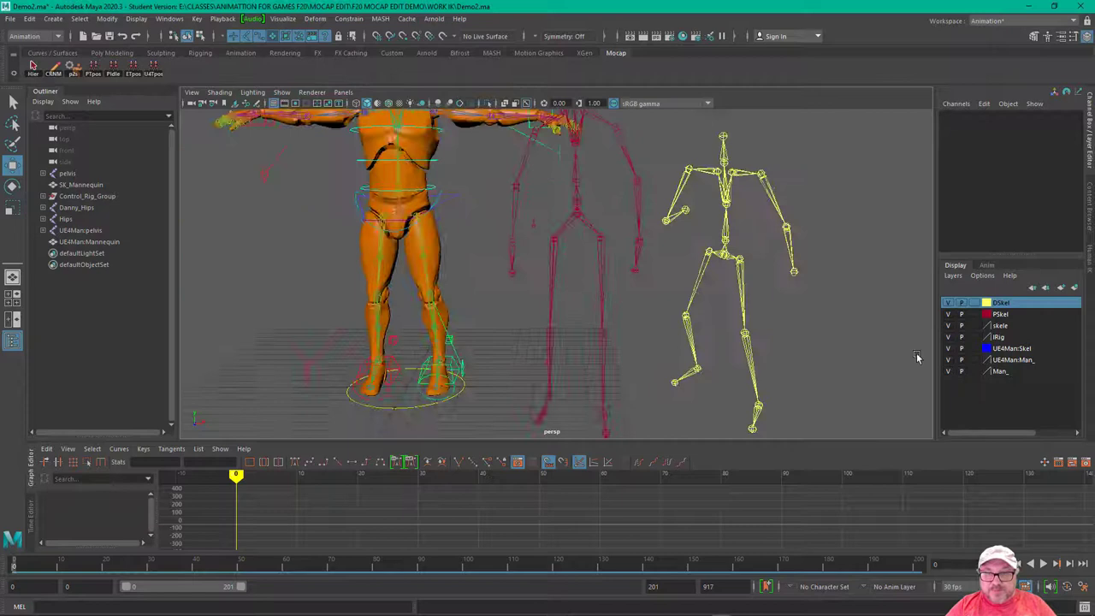
{"action": "left_click_drag", "start_coordinate": [878, 323], "coordinate": [875, 308], "text": "alt"}
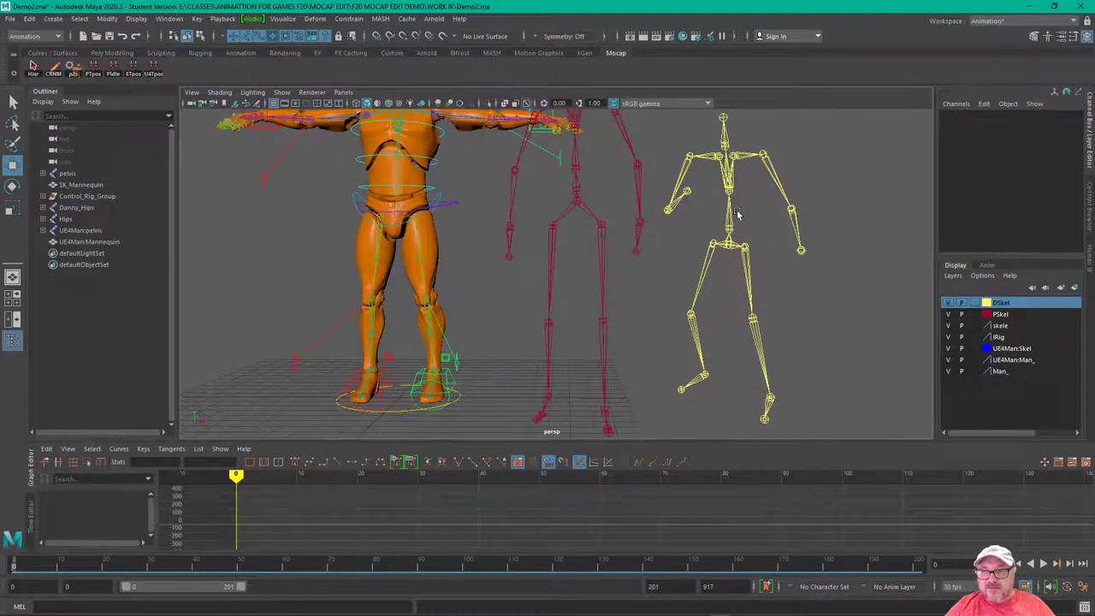
{"action": "left_click", "coordinate": [728, 177]}
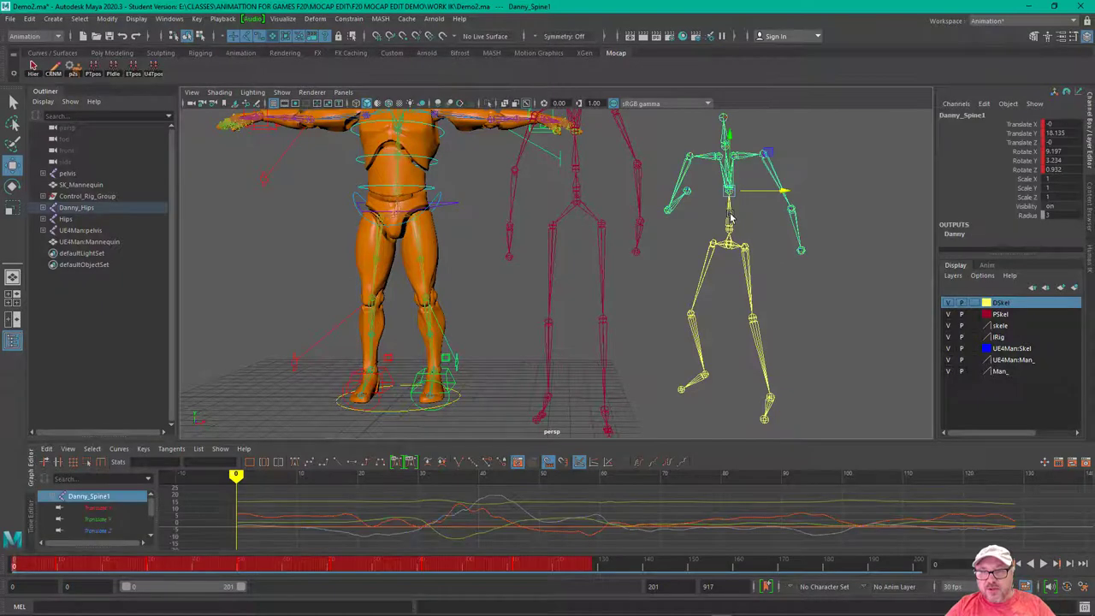
{"action": "left_click", "coordinate": [640, 230]}
{"action": "left_click_drag", "start_coordinate": [640, 230], "coordinate": [655, 307], "text": "alt"}
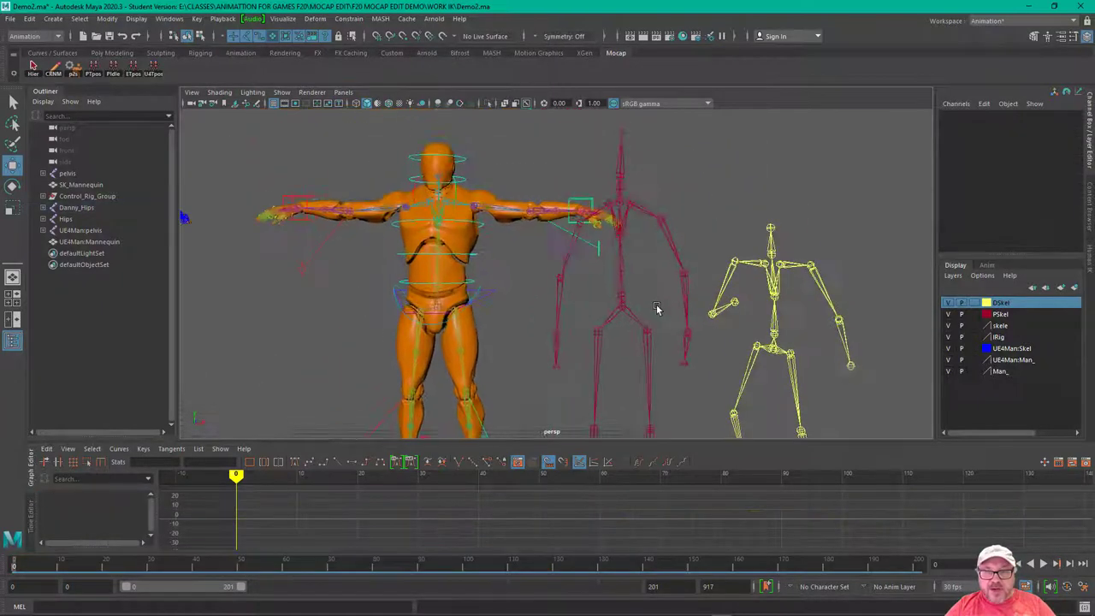
{"action": "middle_click_drag", "start_coordinate": [496, 325], "coordinate": [688, 285], "text": "alt"}
{"action": "right_click_drag", "start_coordinate": [688, 285], "coordinate": [543, 245], "text": "alt"}
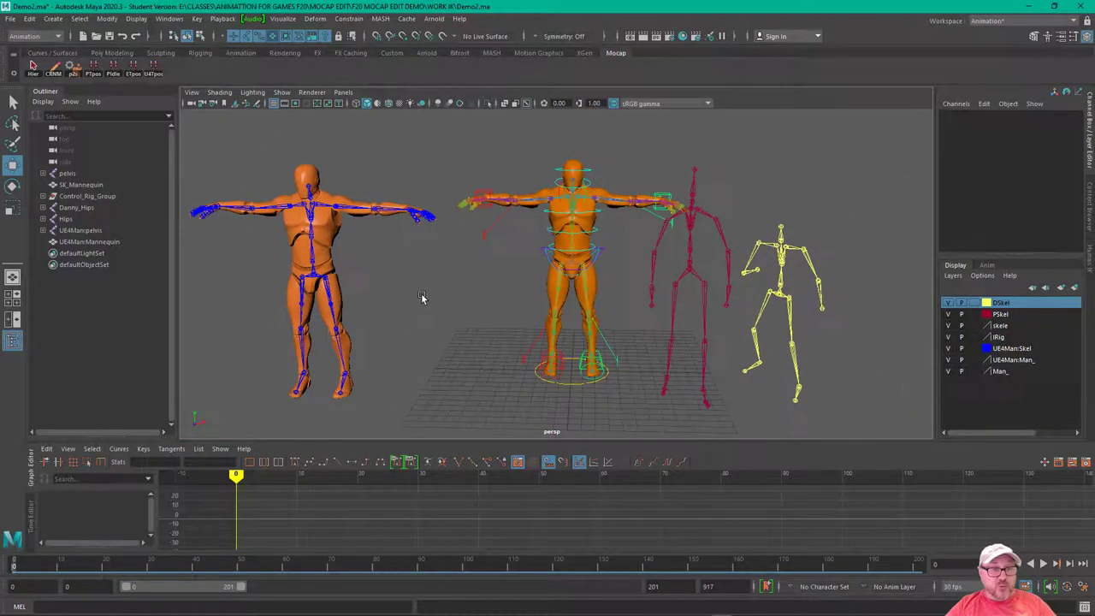
{"action": "left_click_drag", "start_coordinate": [425, 300], "coordinate": [431, 299], "text": "alt"}
{"action": "middle_click_drag", "start_coordinate": [431, 296], "coordinate": [446, 291], "text": "alt"}
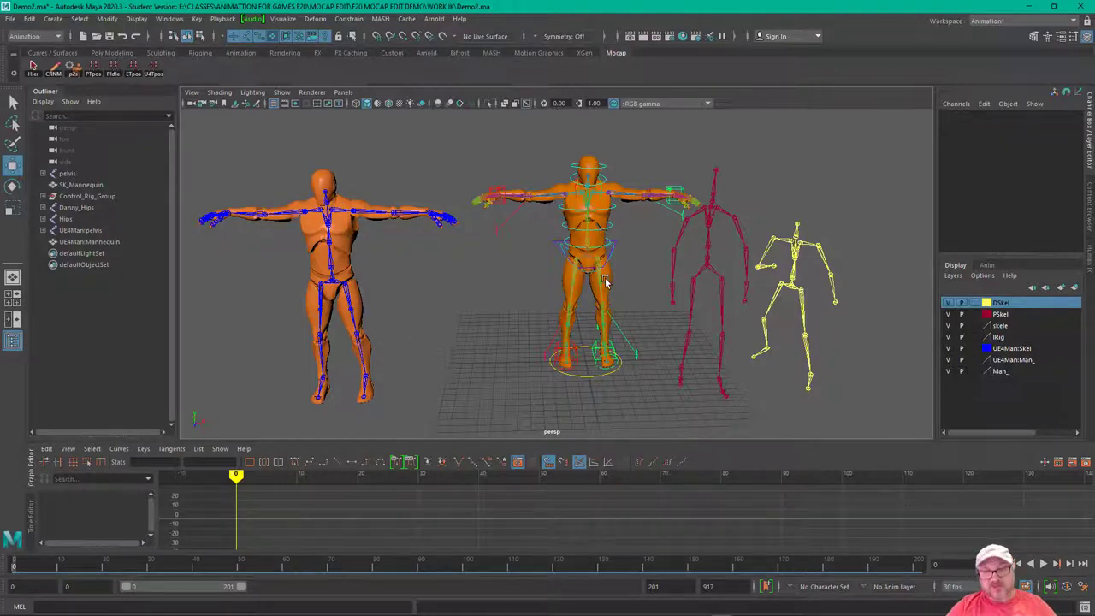
{"action": "left_click_drag", "start_coordinate": [513, 303], "coordinate": [476, 308], "text": "alt"}
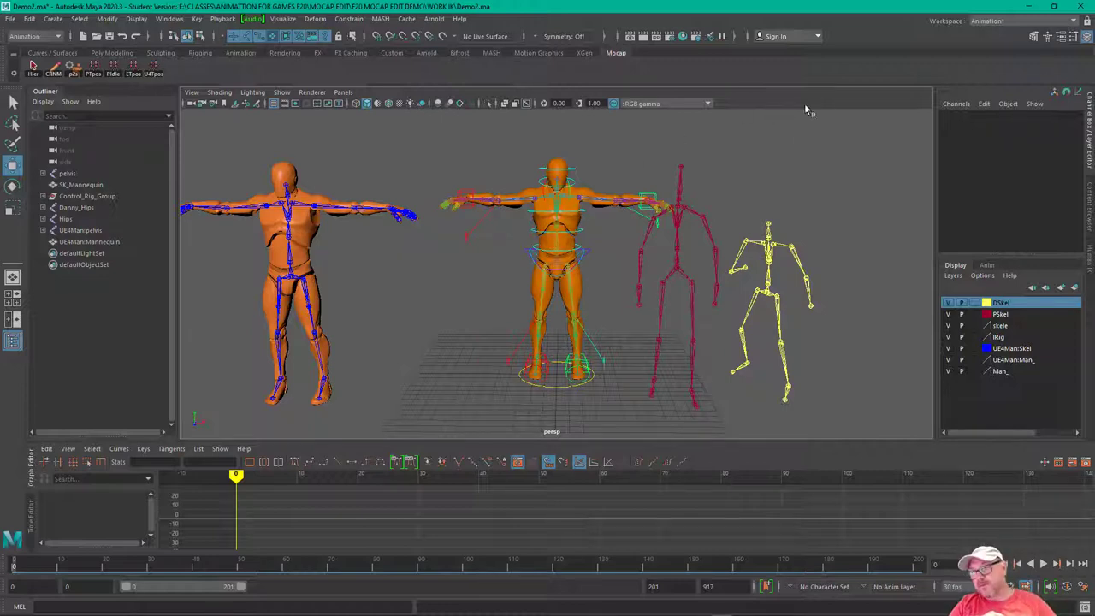
Open the HumanIK character setup for UE4Man and reframe the characters front-on.
{"action": "left_click", "coordinate": [1090, 264]}
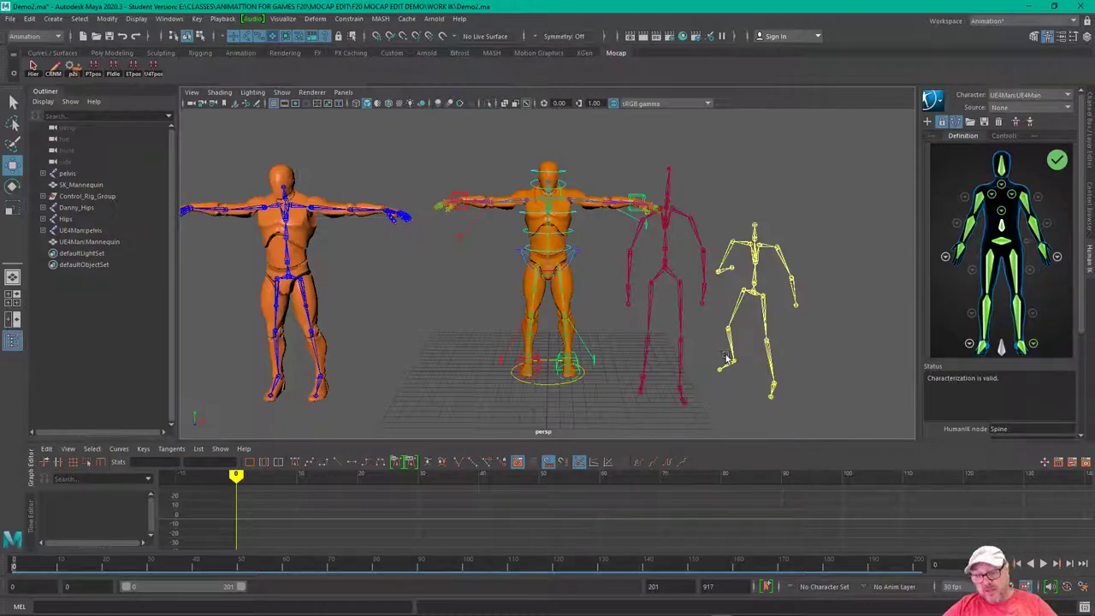
{"action": "left_click_drag", "start_coordinate": [727, 383], "coordinate": [637, 369], "text": "alt"}
{"action": "key", "text": "["}
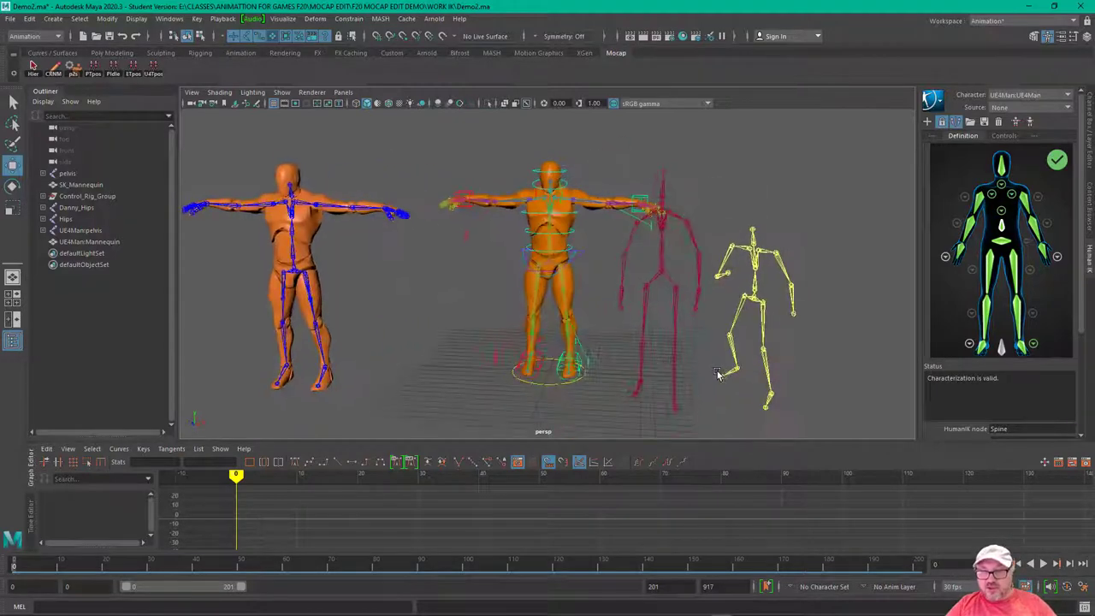
{"action": "key", "text": "["}
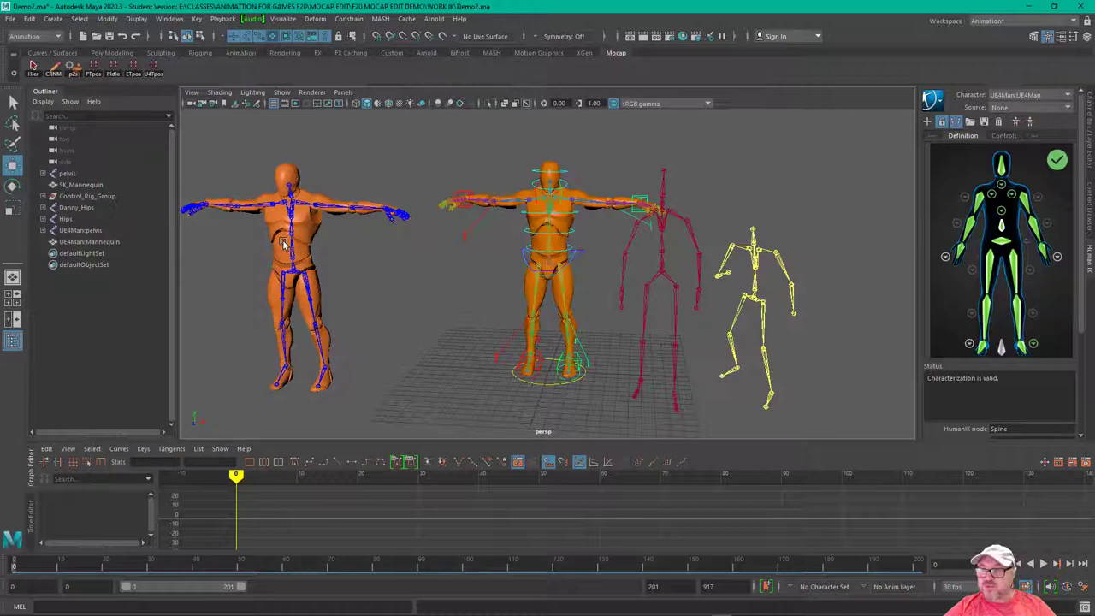
Set UE4Man's HumanIK Source to Danny, return to the Definition tab, and play the motion.
{"action": "left_click", "coordinate": [1020, 109]}
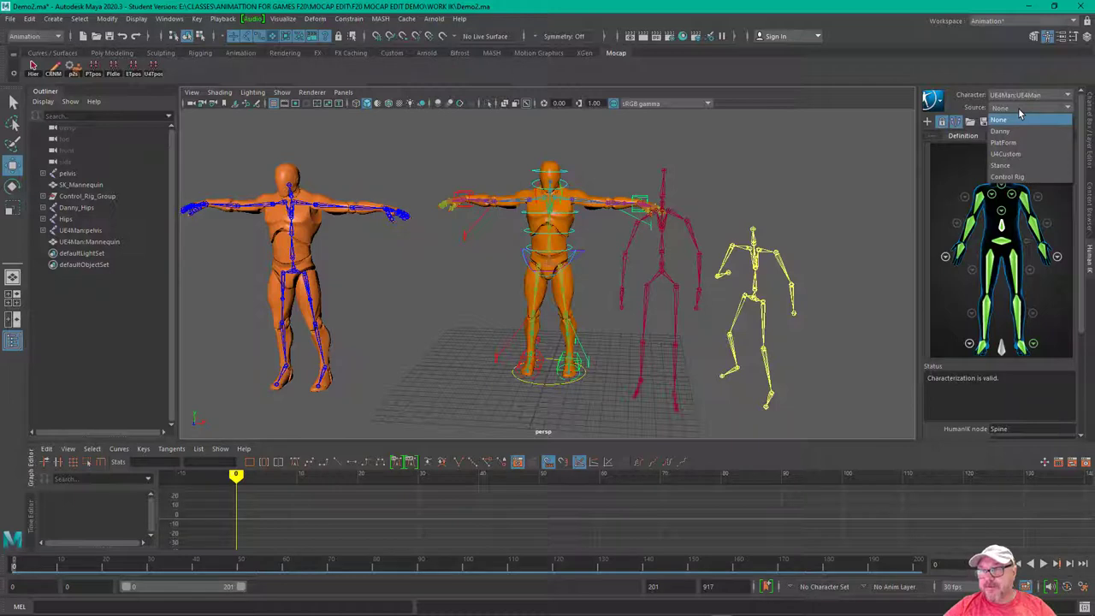
{"action": "left_click", "coordinate": [1003, 131]}
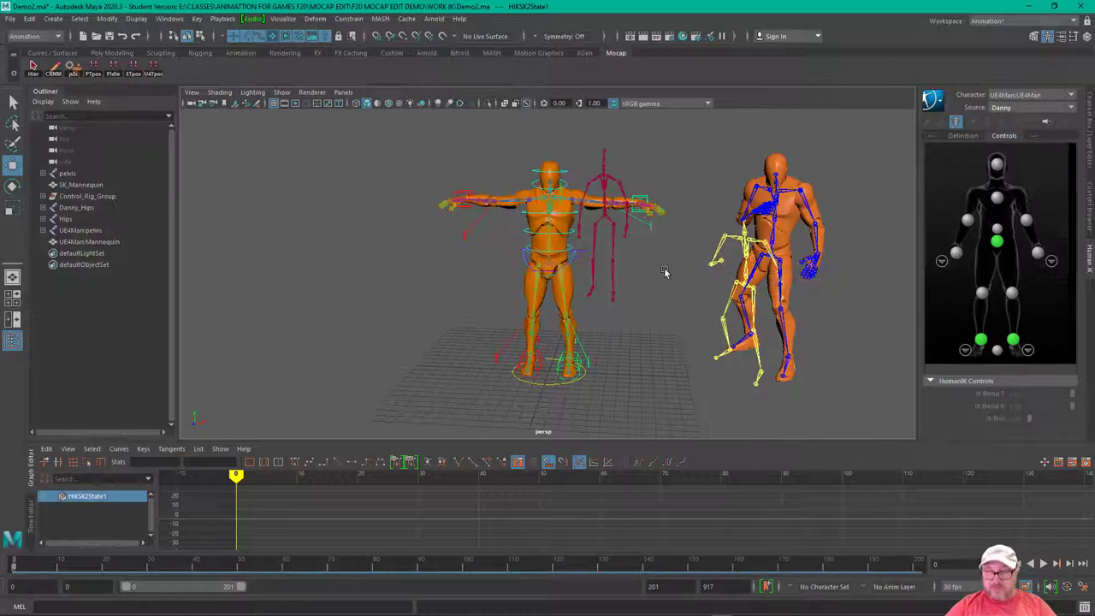
{"action": "left_click_drag", "start_coordinate": [666, 272], "coordinate": [695, 271], "text": "alt"}
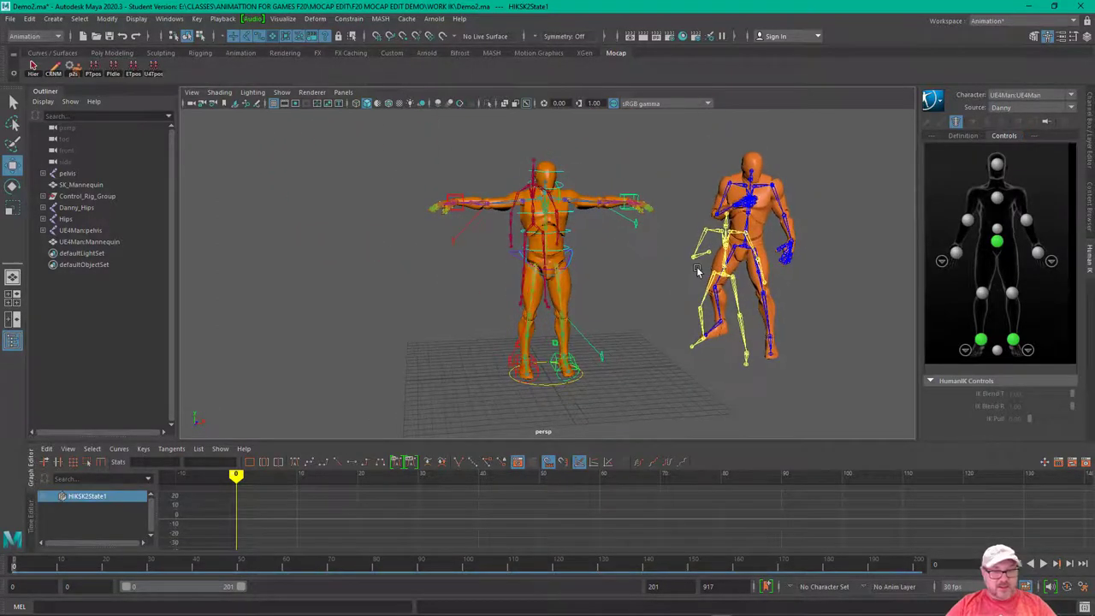
{"action": "left_click", "coordinate": [964, 137]}
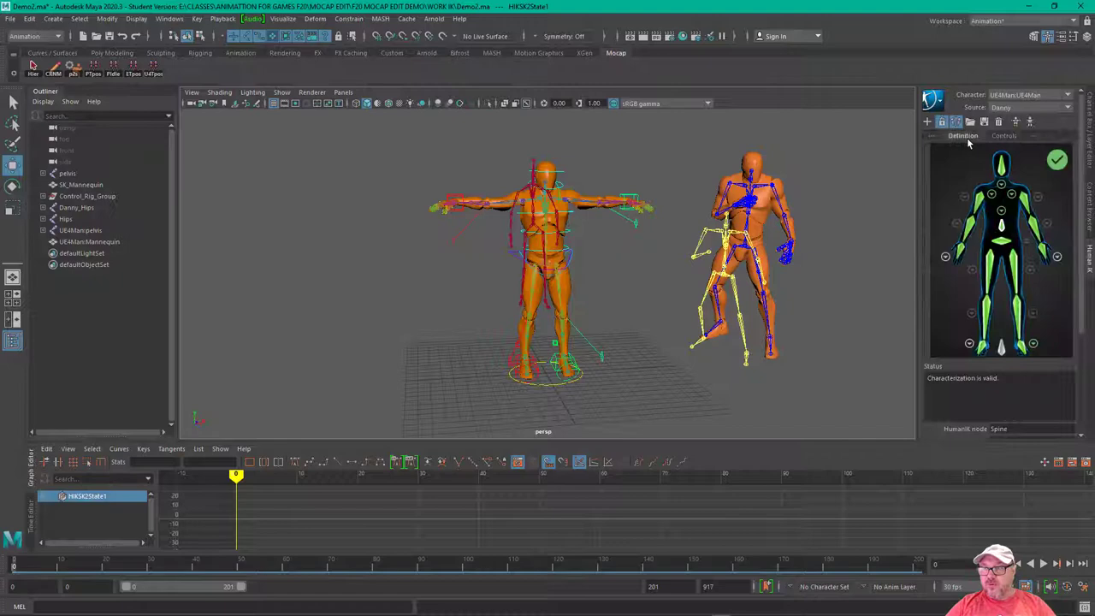
{"action": "left_click", "coordinate": [1043, 564]}
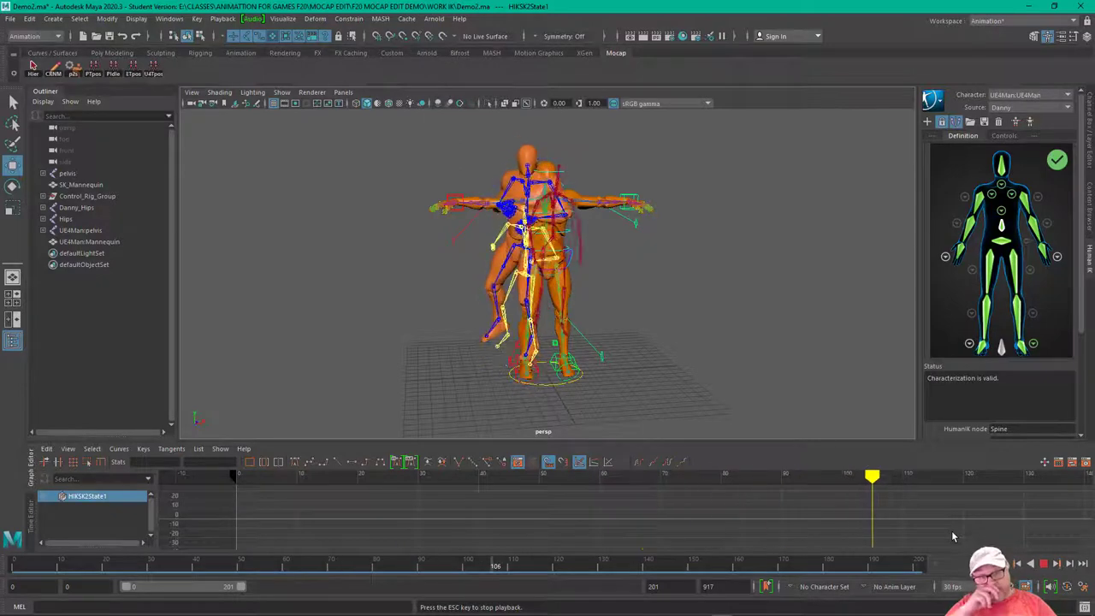
Switch the HumanIK character to U4Custom(custom rig), set Source to PlatForm, and play.
{"action": "left_click", "coordinate": [1043, 563]}
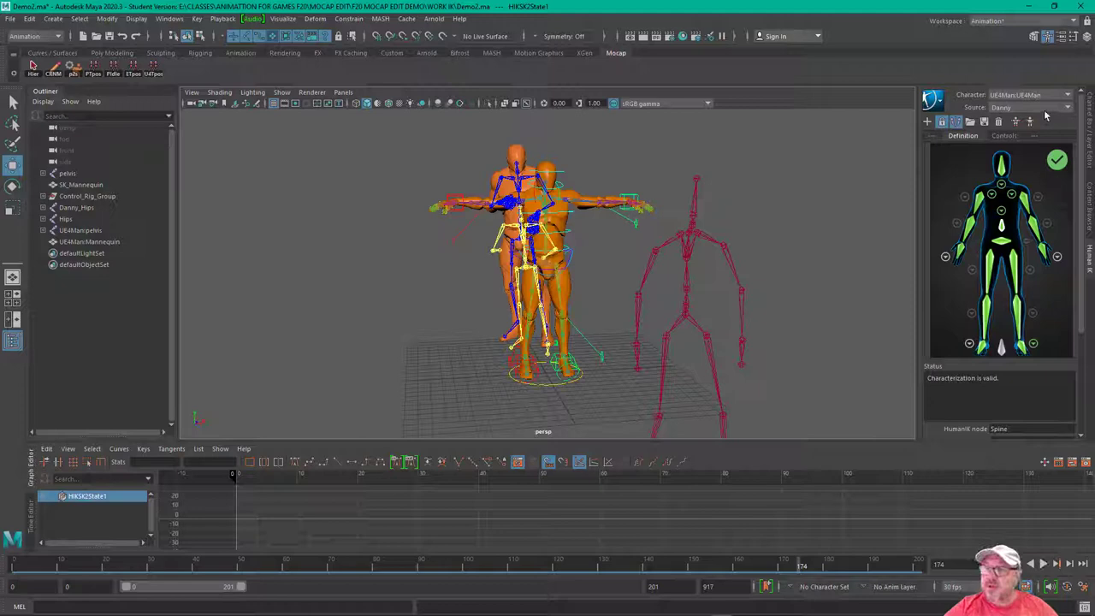
{"action": "left_click", "coordinate": [1014, 96]}
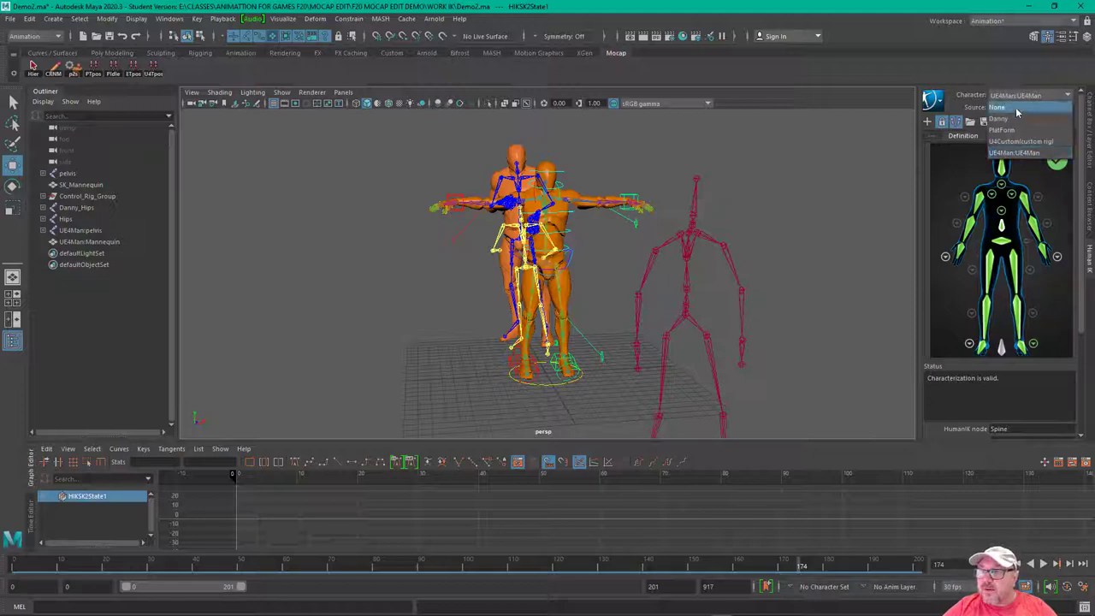
{"action": "left_click", "coordinate": [1021, 141]}
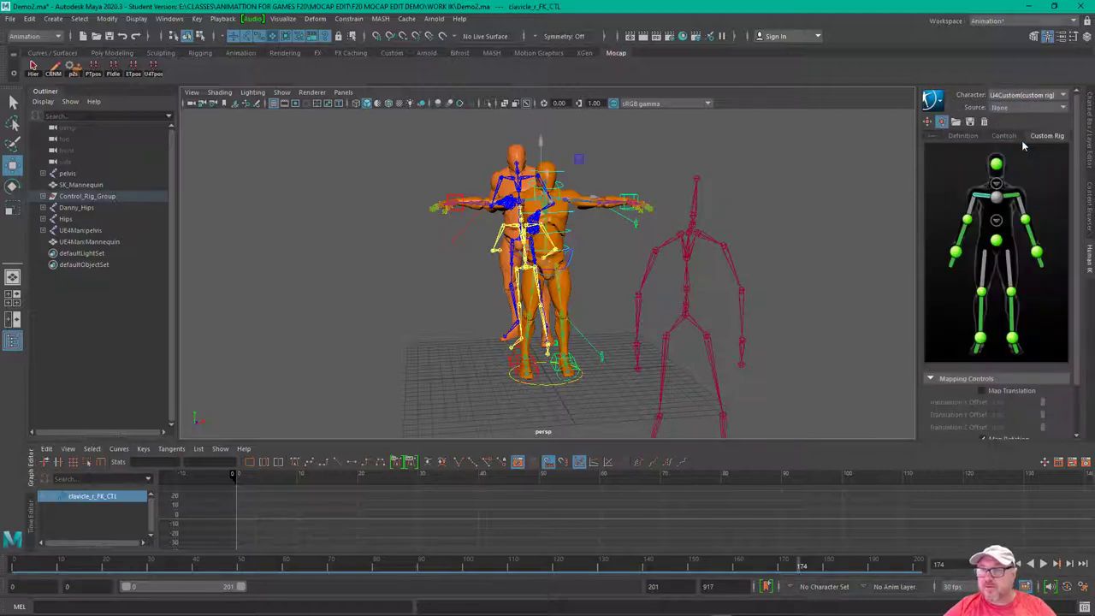
{"action": "left_click", "coordinate": [1008, 107]}
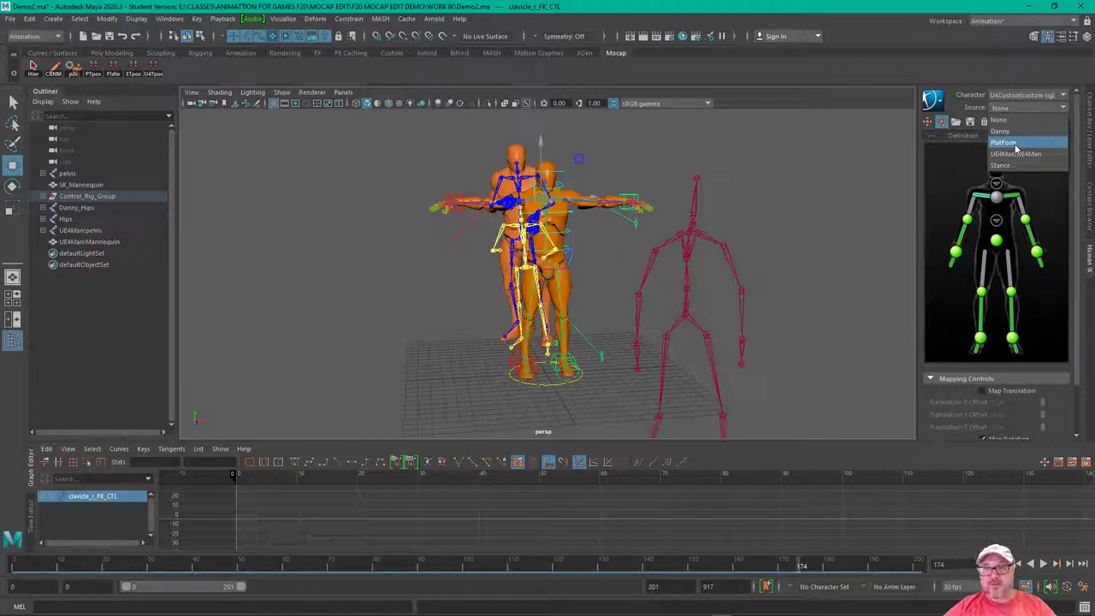
{"action": "left_click", "coordinate": [1015, 144]}
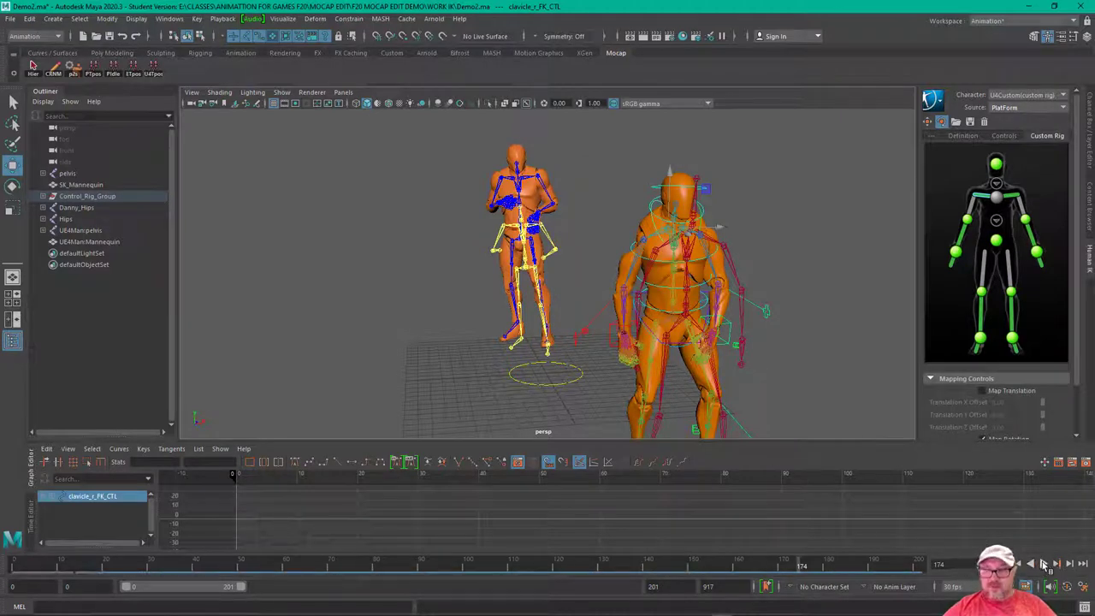
{"action": "left_click", "coordinate": [1043, 565]}
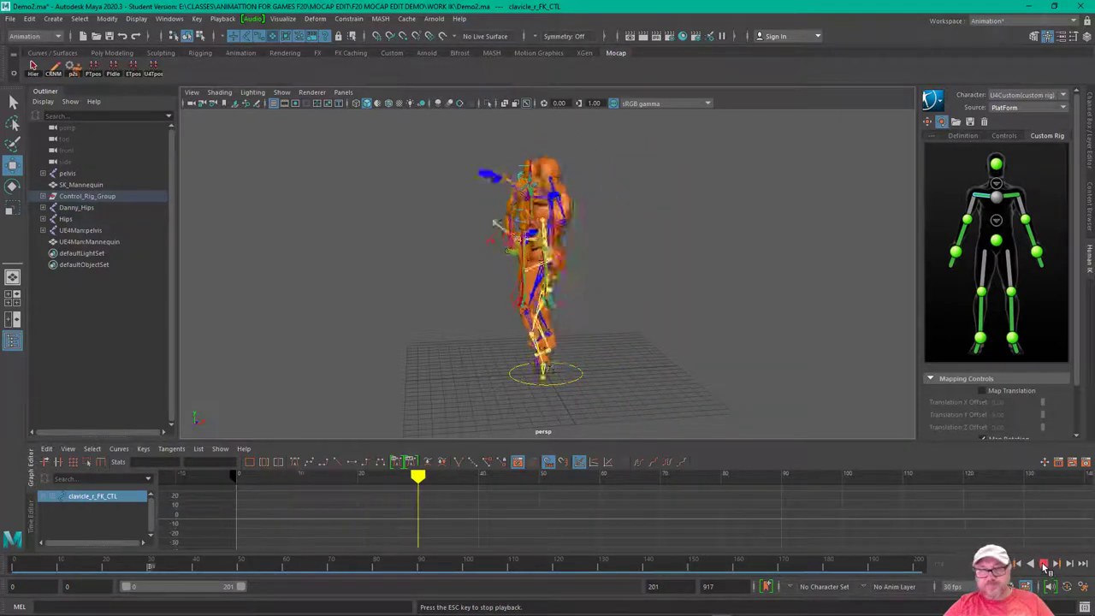
Stop playback, rewind to frame 0, and reset the HumanIK character from None to PlatForm.
{"action": "left_click", "coordinate": [1042, 566]}
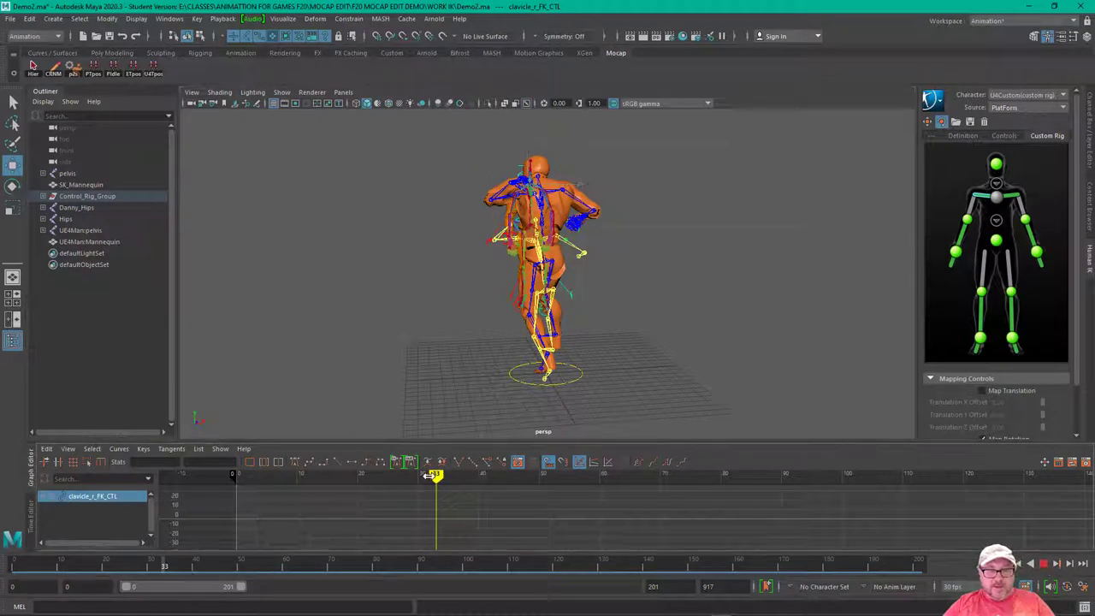
{"action": "left_click_drag", "start_coordinate": [437, 476], "coordinate": [242, 476]}
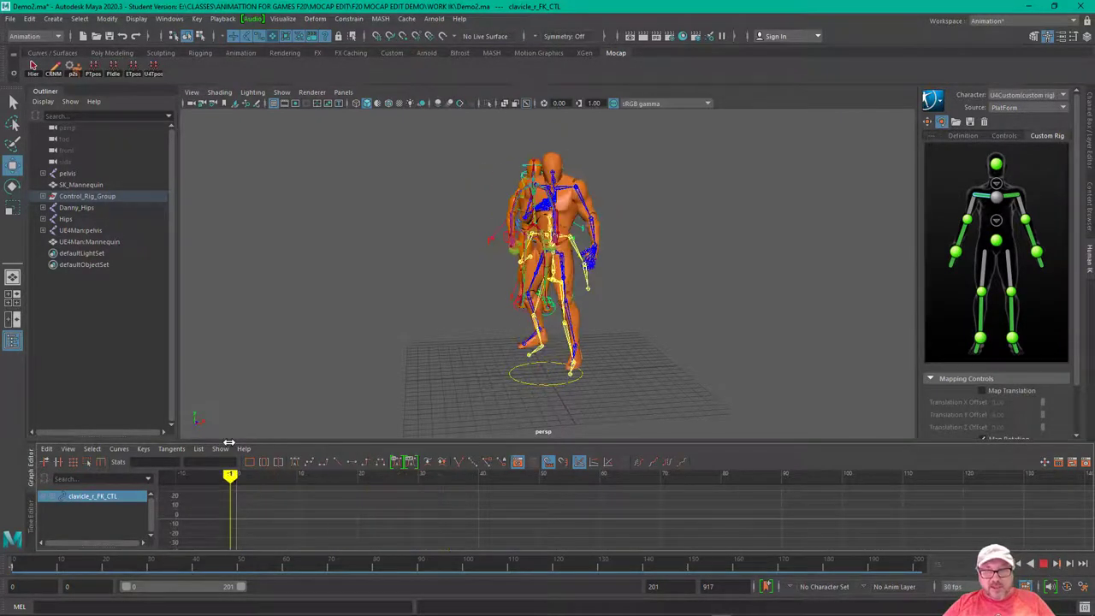
{"action": "left_click", "coordinate": [1021, 94]}
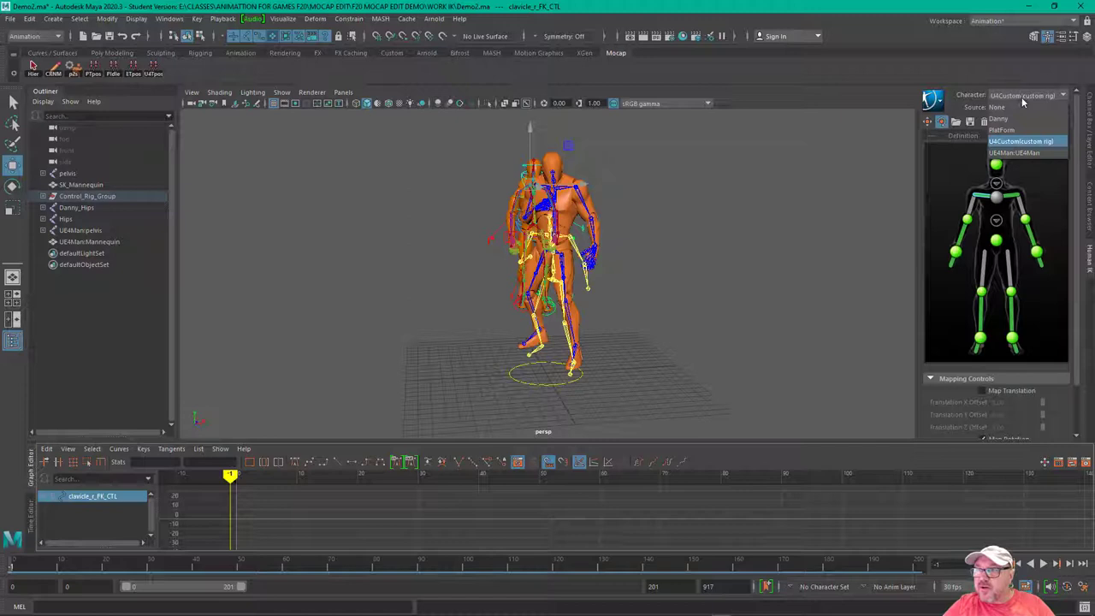
{"action": "left_click", "coordinate": [1017, 105]}
{"action": "left_click", "coordinate": [1017, 96]}
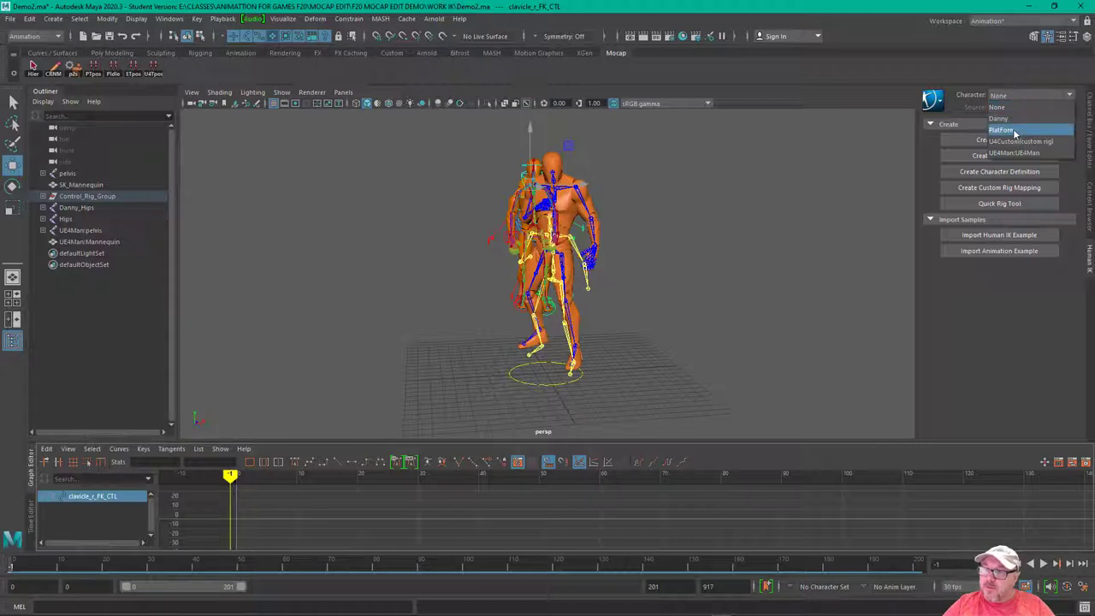
{"action": "left_click", "coordinate": [1015, 131]}
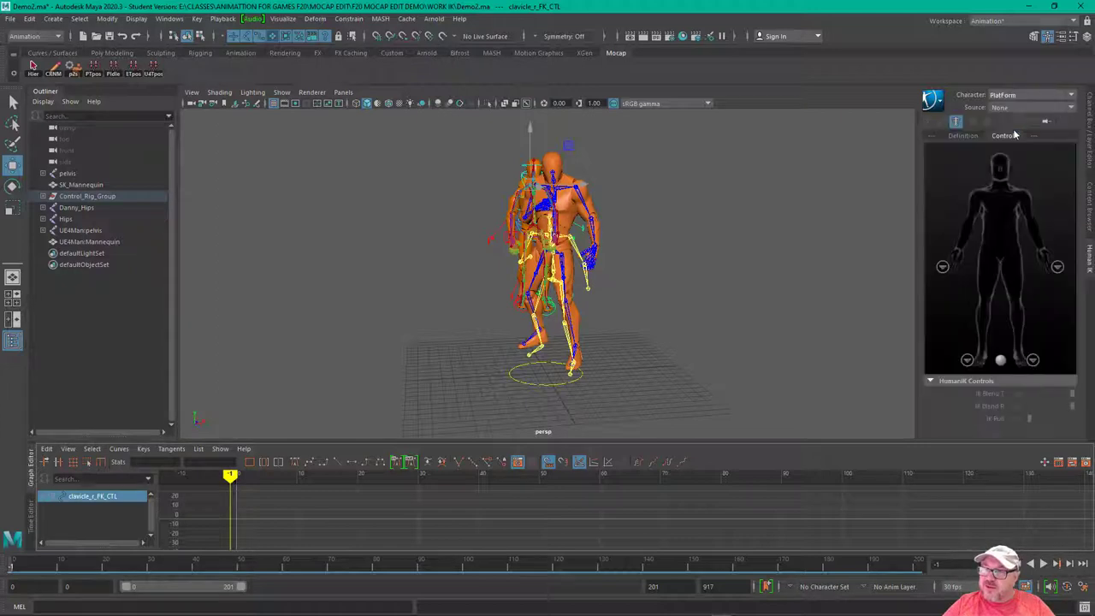
Set PlatForm's Source to Danny and play the retargeted animation twice.
{"action": "left_click", "coordinate": [1006, 109]}
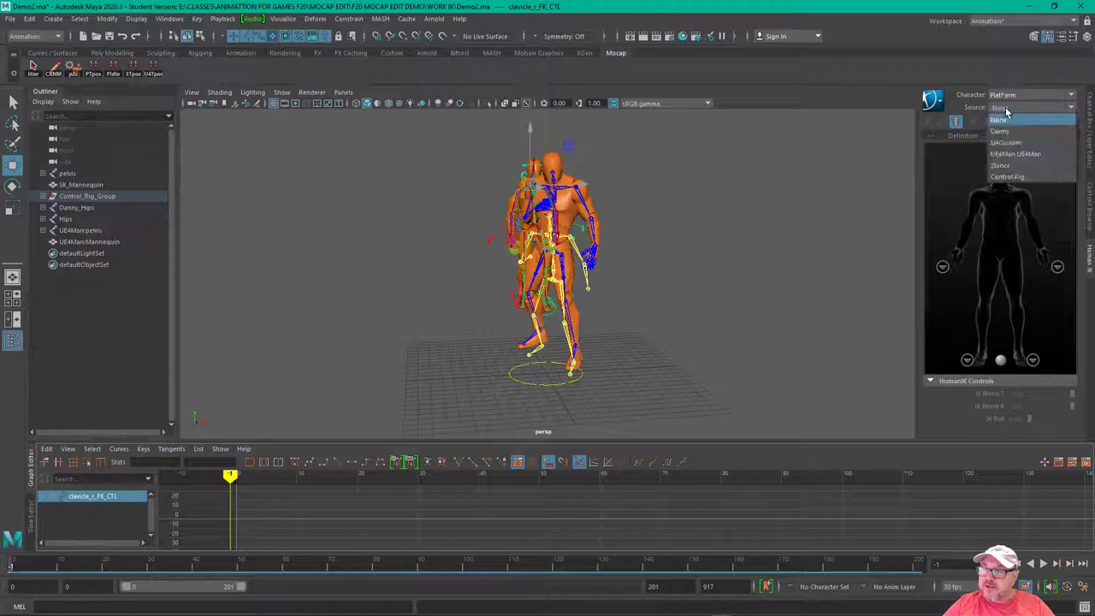
{"action": "left_click", "coordinate": [1005, 131]}
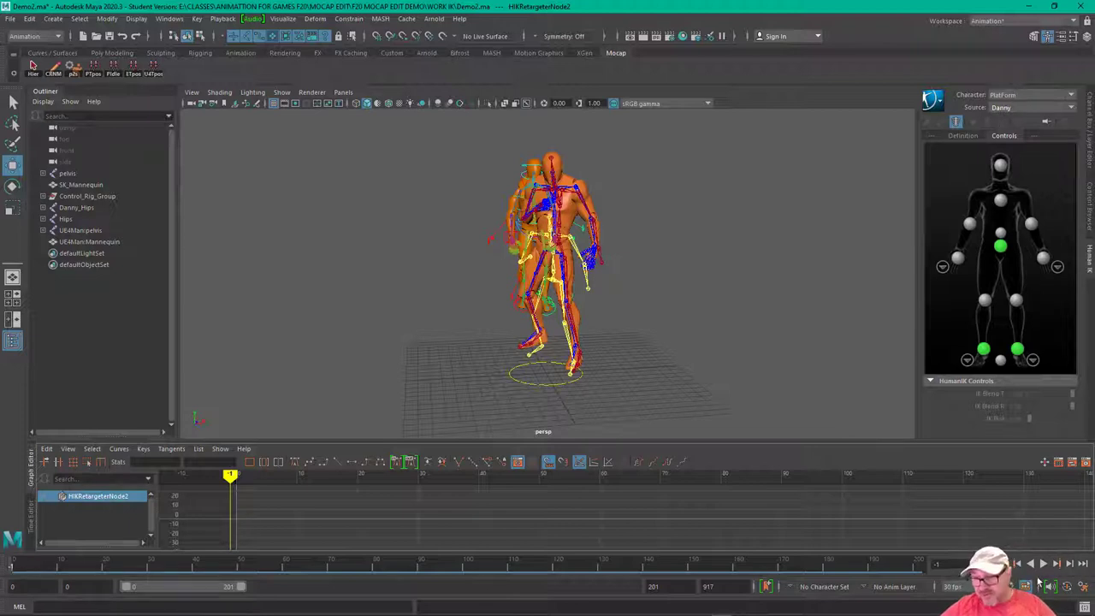
{"action": "left_click", "coordinate": [1044, 564]}
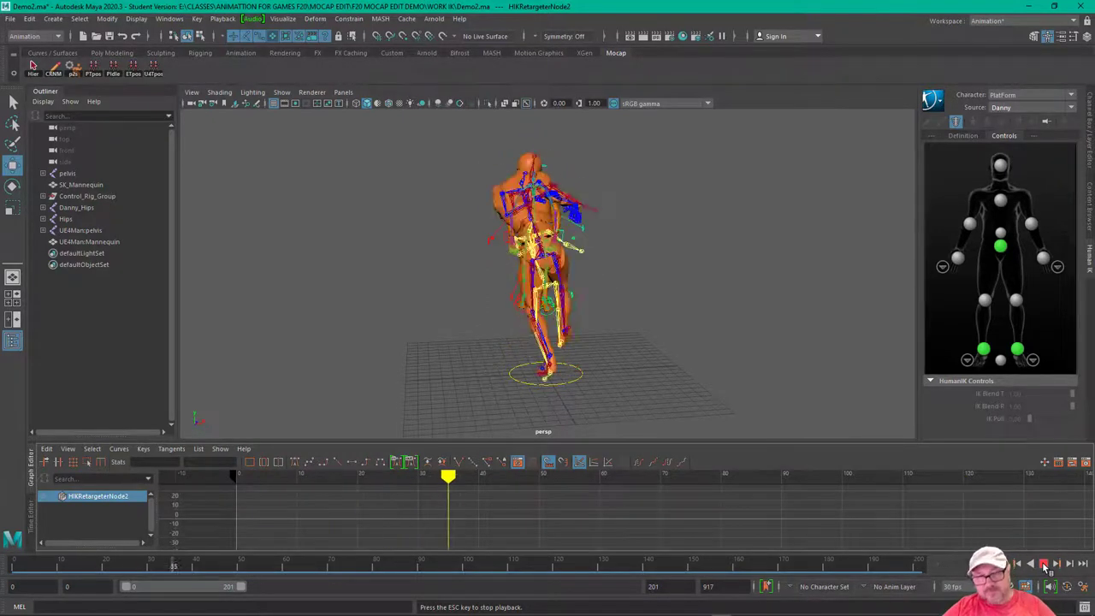
{"action": "left_click", "coordinate": [1043, 565]}
{"action": "key", "text": "alt+v"}
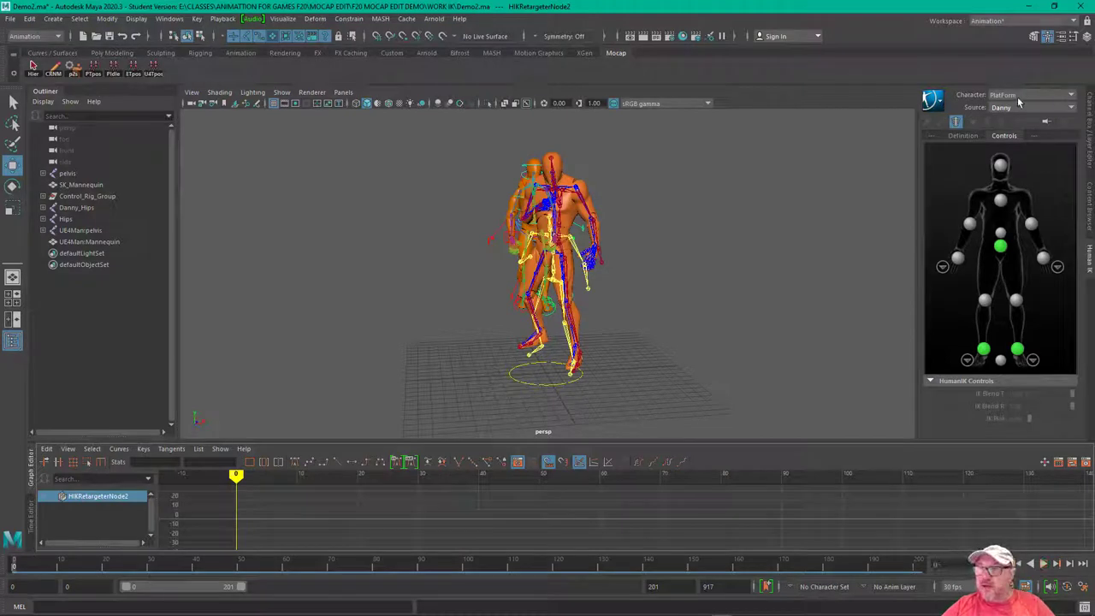
Make UE4Man:UE4Man the current character, review its playback, and reach the HumanIK Bake options.
{"action": "left_click", "coordinate": [1012, 107]}
{"action": "left_click", "coordinate": [1011, 123]}
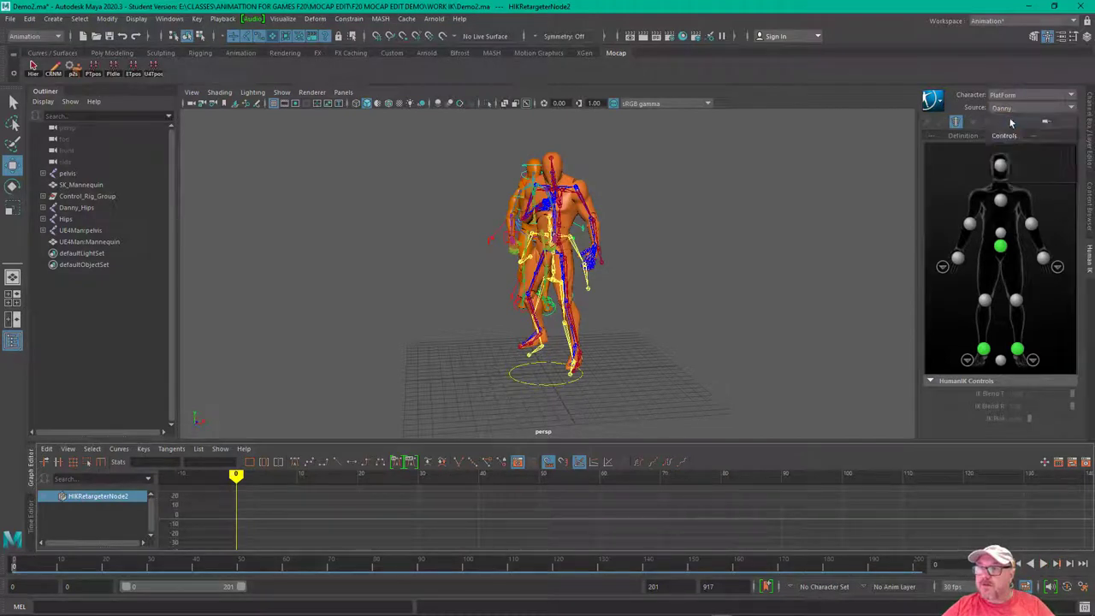
{"action": "left_click", "coordinate": [1010, 95]}
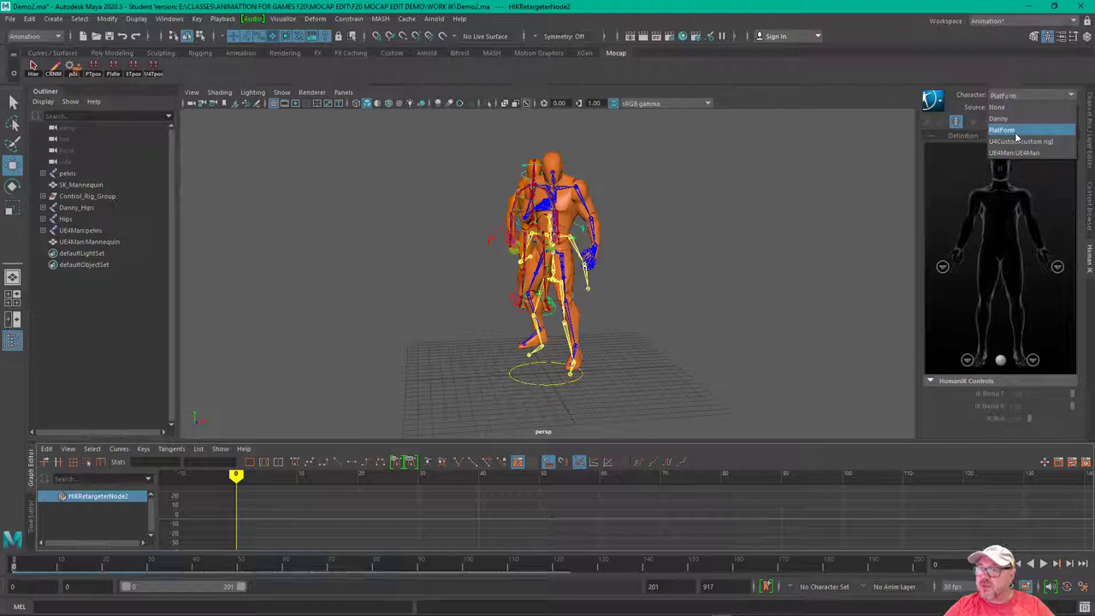
{"action": "left_click", "coordinate": [1014, 153]}
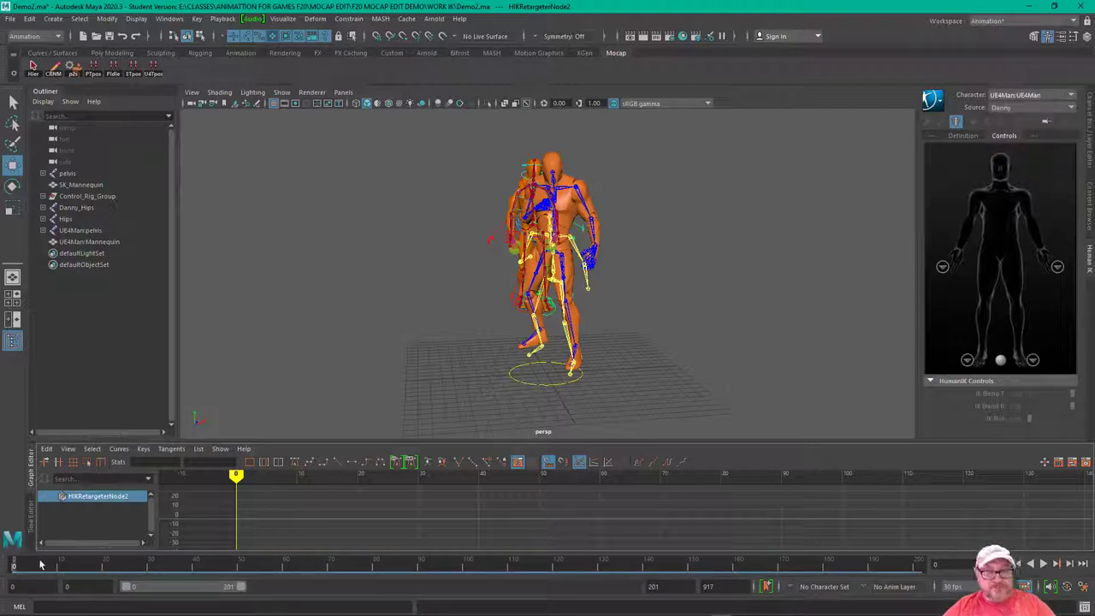
{"action": "key", "text": "alt+v"}
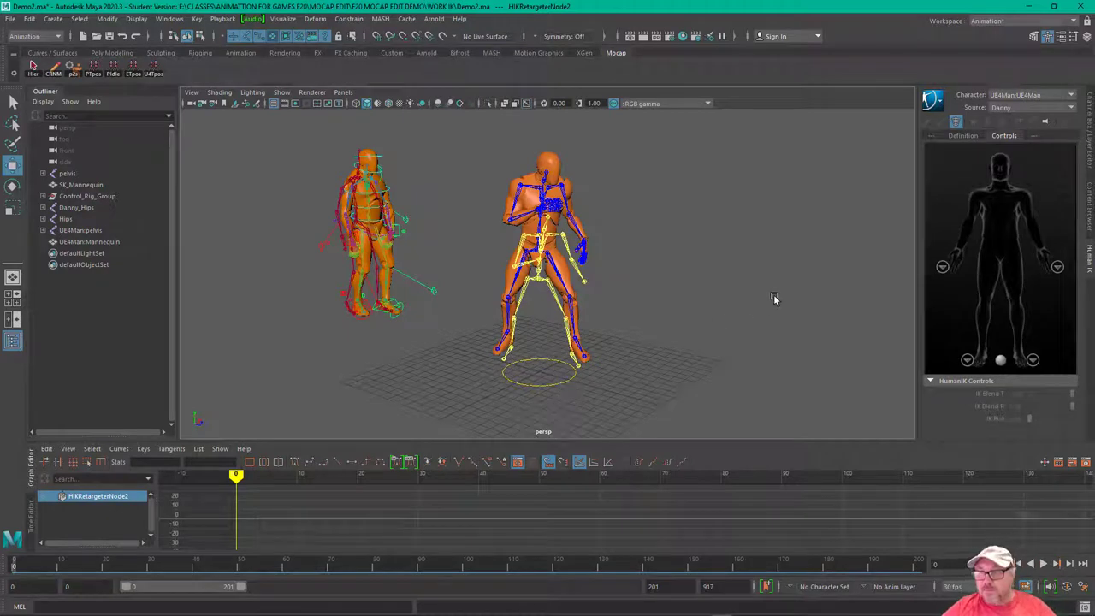
{"action": "left_click", "coordinate": [939, 102]}
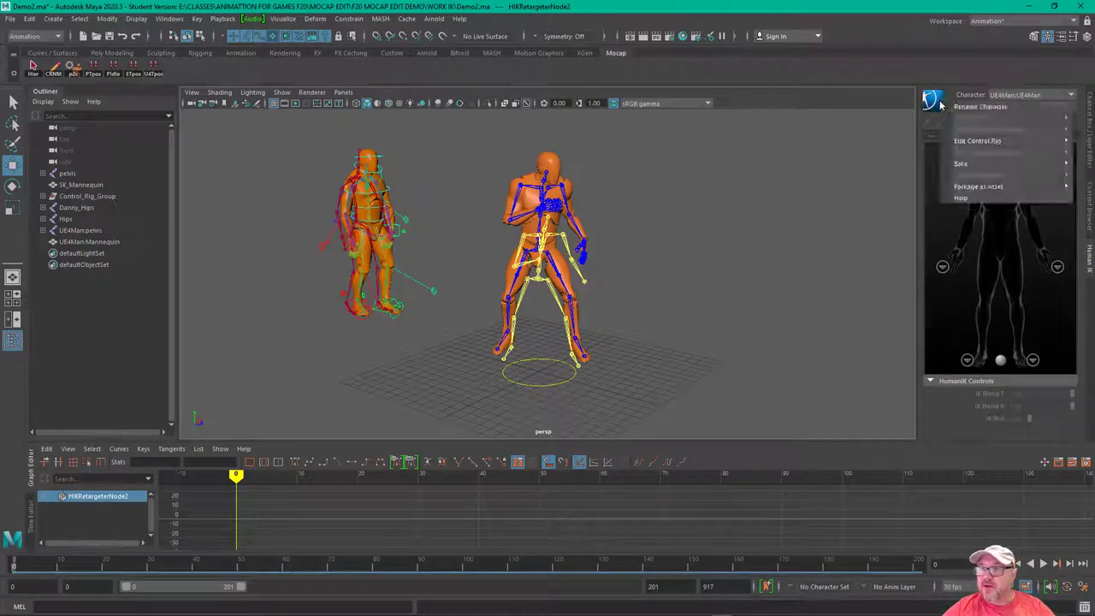
{"action": "mouse_move", "coordinate": [971, 163]}
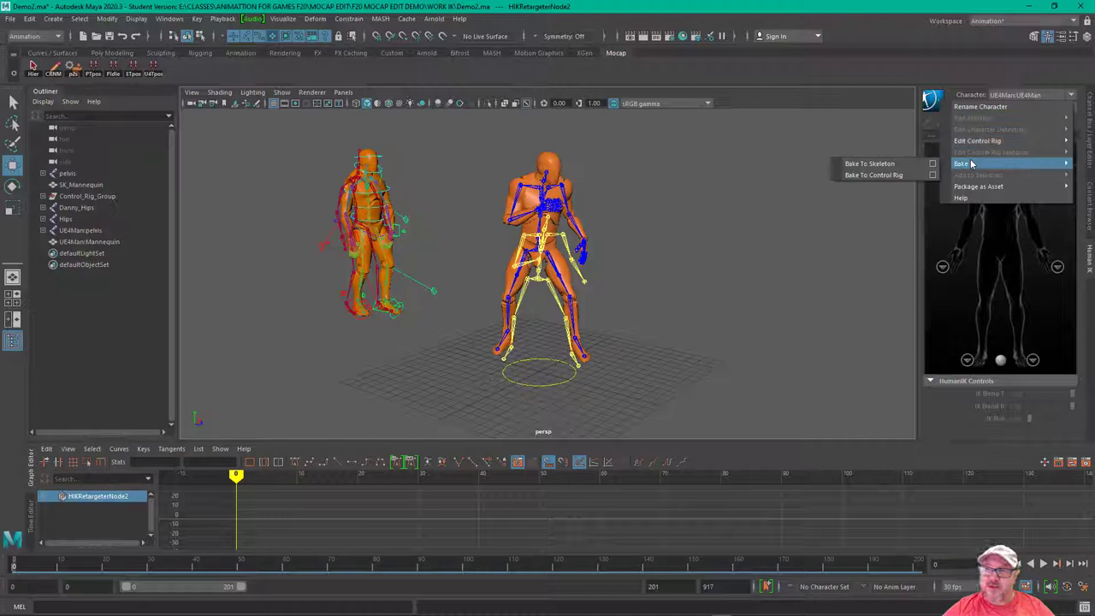
Bake the motion to UE4Man's skeleton, delete Danny_Hips, and play back the result.
{"action": "left_click", "coordinate": [876, 170]}
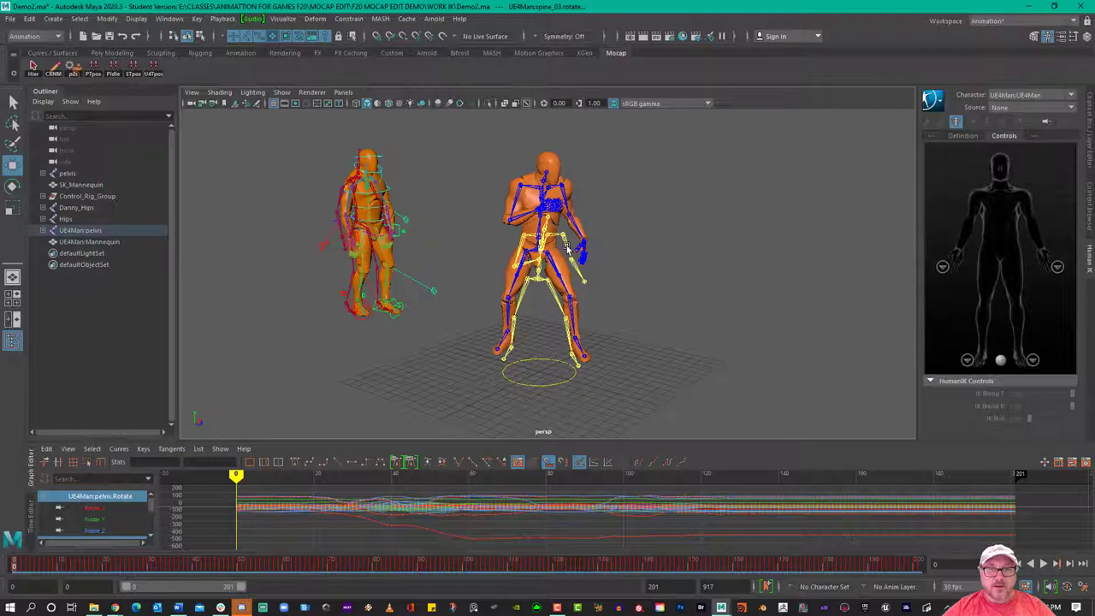
{"action": "left_click", "coordinate": [538, 285]}
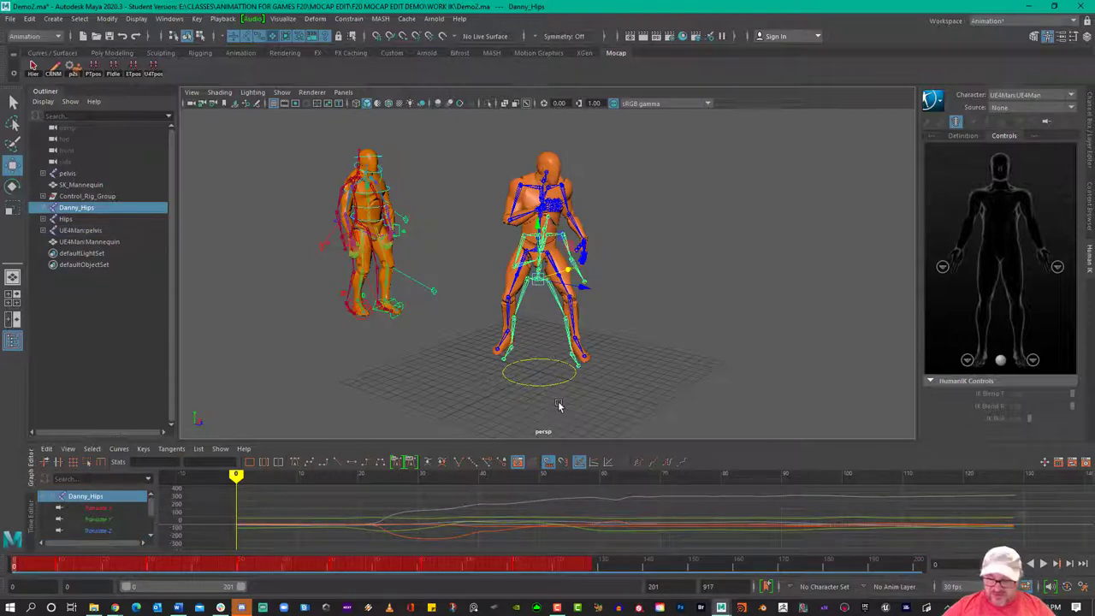
{"action": "key", "text": "Delete"}
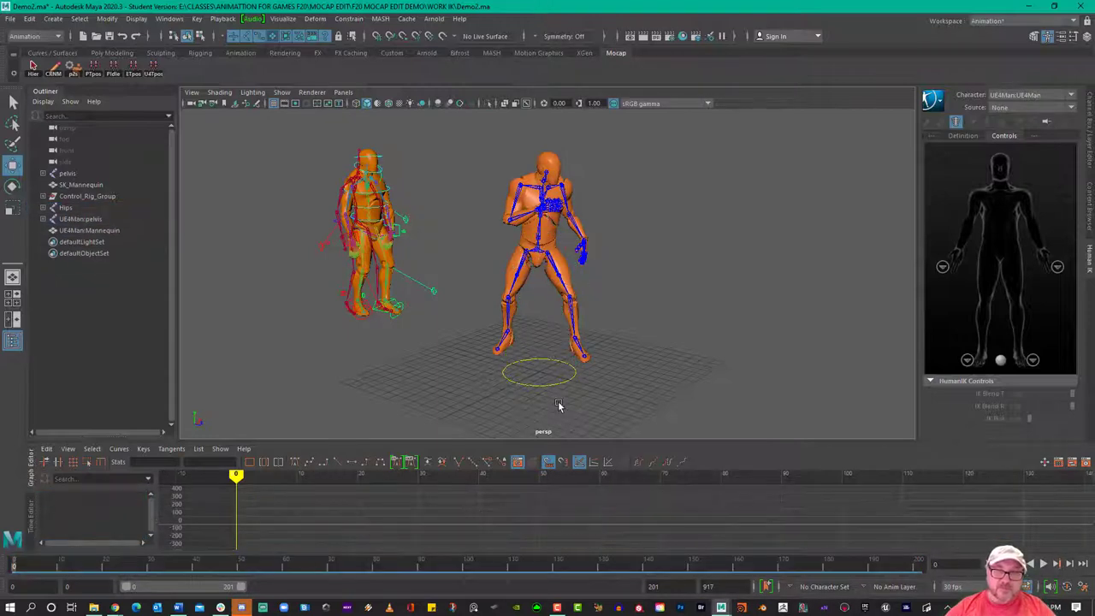
{"action": "key", "text": "alt+v"}
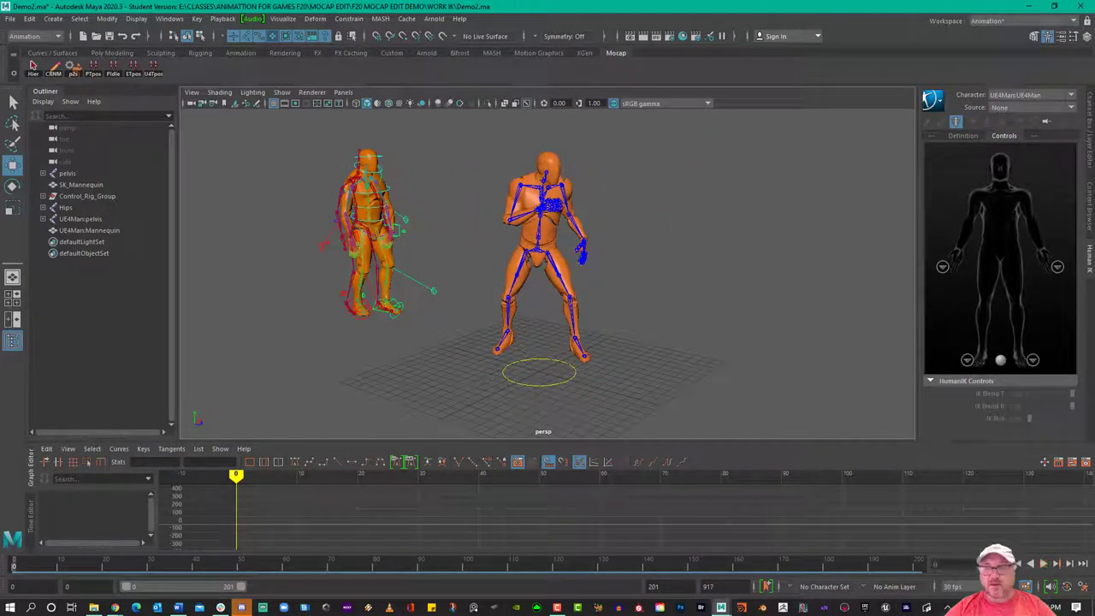
Drive U4Custom(custom rig) from PlatForm, play and stop at frame 0, then open HumanIK options.
{"action": "left_click", "coordinate": [1012, 96]}
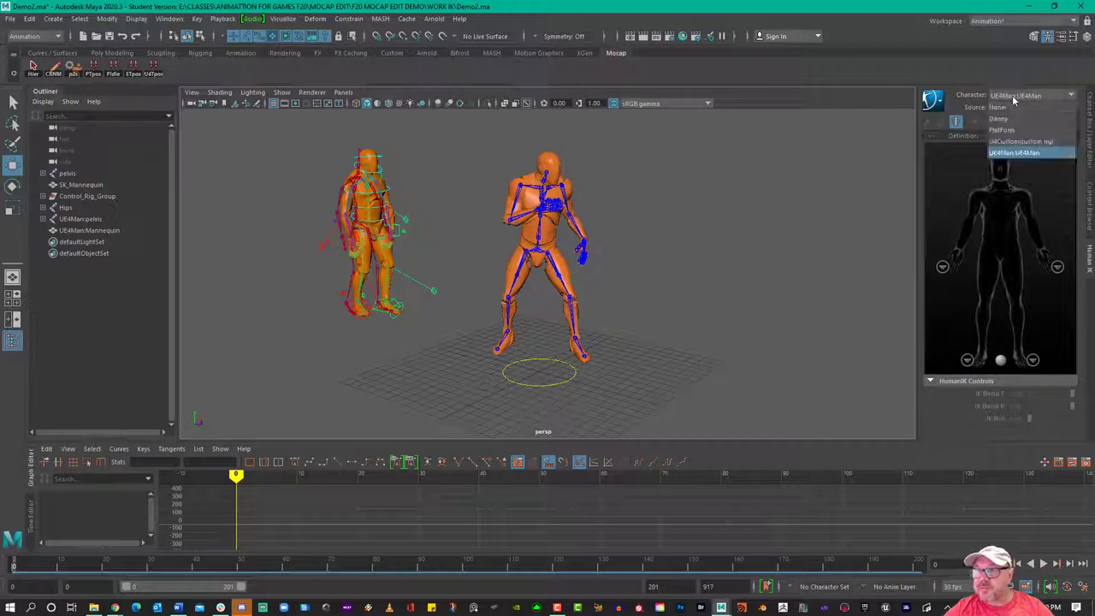
{"action": "left_click", "coordinate": [1017, 142]}
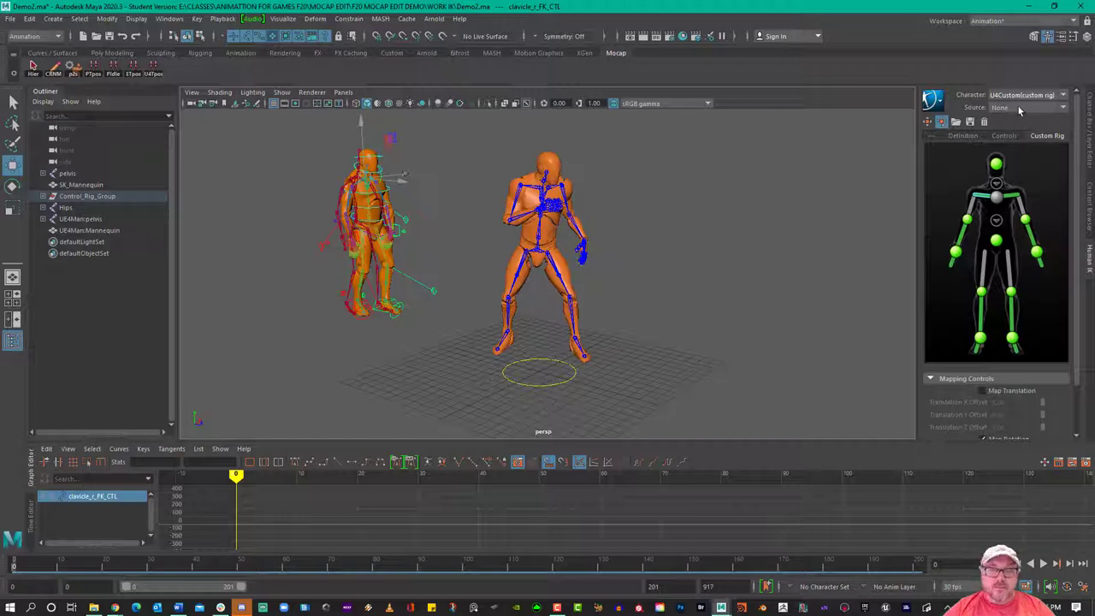
{"action": "left_click", "coordinate": [1018, 108]}
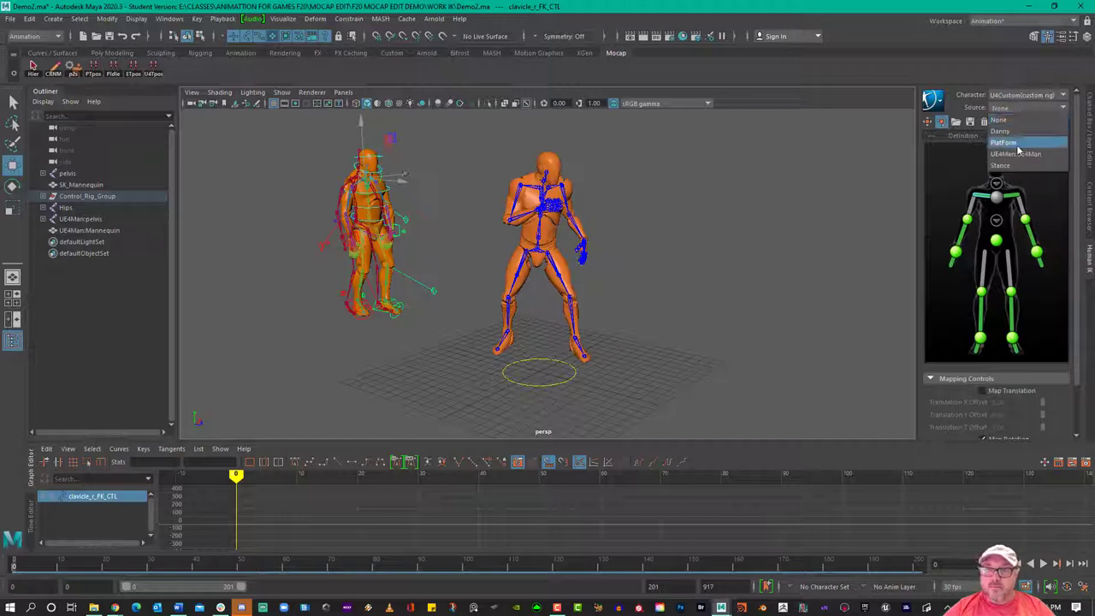
{"action": "left_click", "coordinate": [1017, 145]}
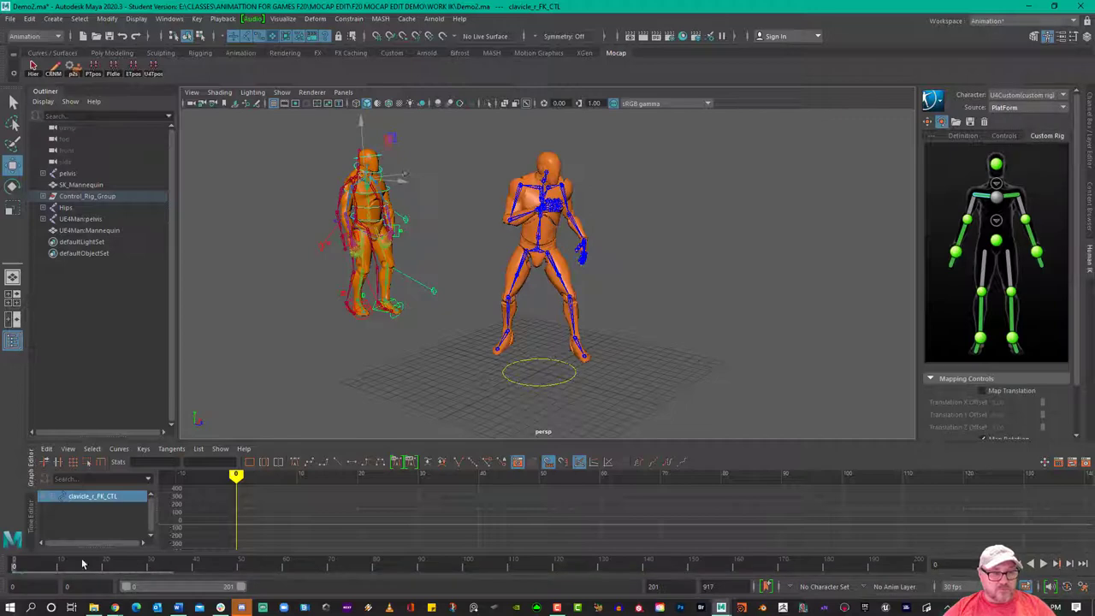
{"action": "key", "text": "alt+v"}
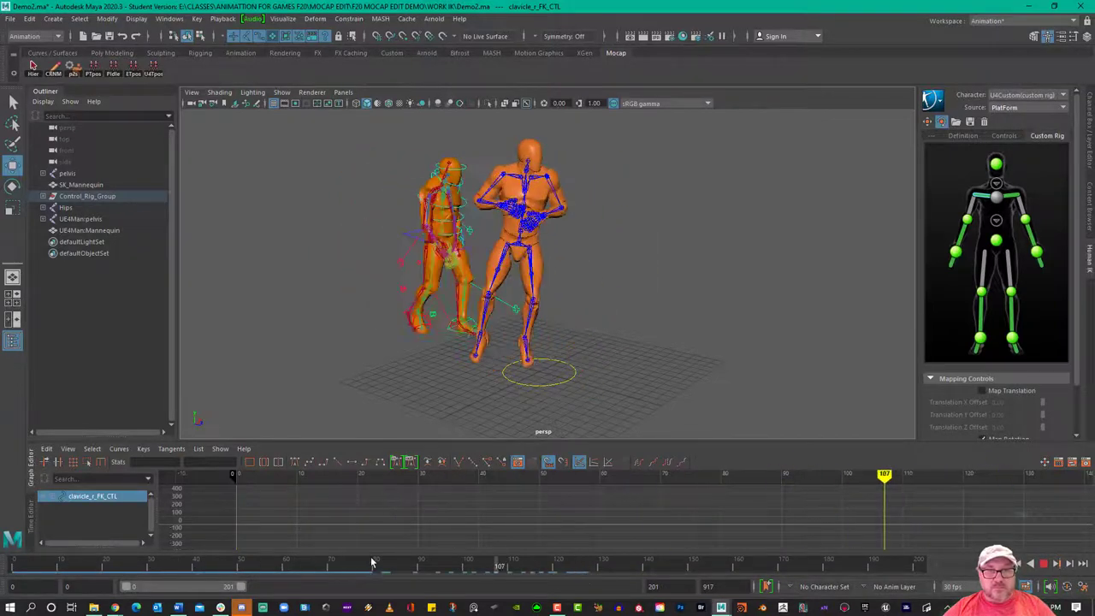
{"action": "key", "text": "alt+v"}
{"action": "key", "text": "alt+shift+v"}
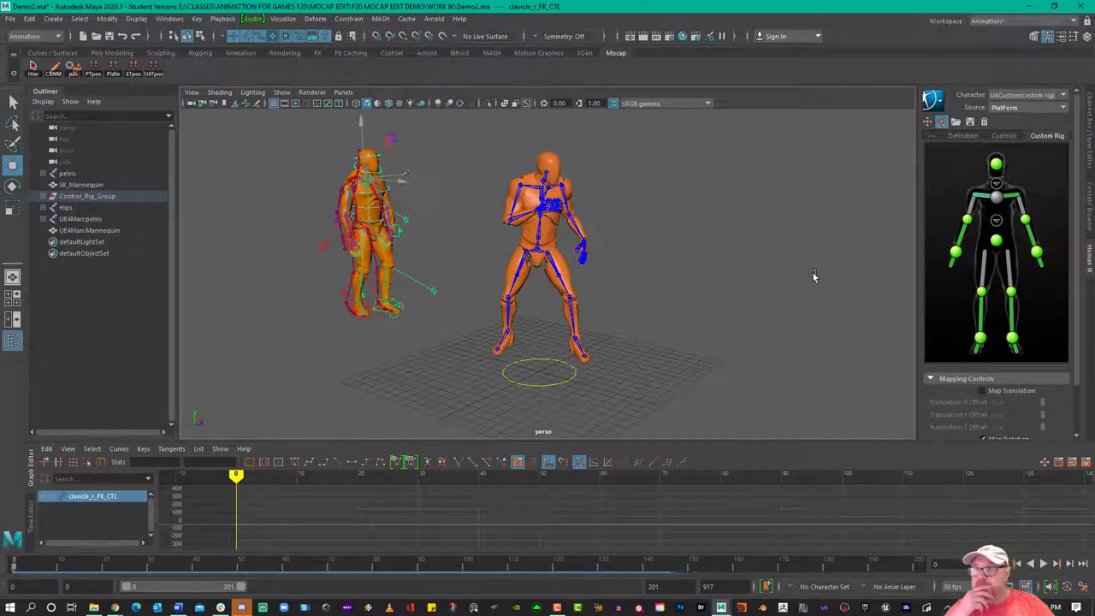
{"action": "left_click", "coordinate": [942, 102]}
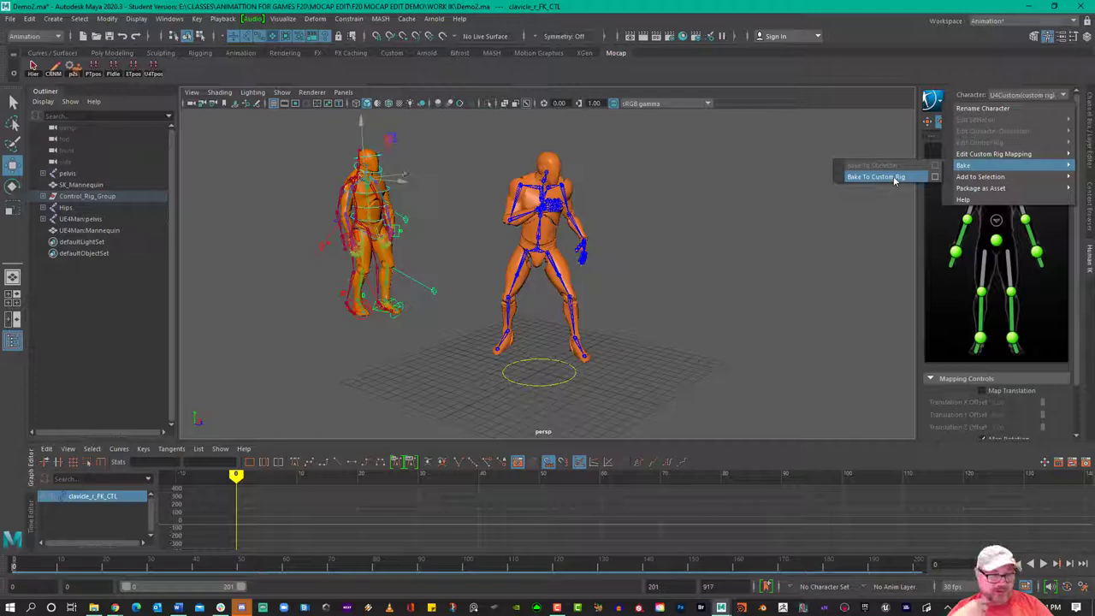
Bake to the custom rig, delete the Hips skeleton, and scrub and play frames 75-157.
{"action": "left_click", "coordinate": [895, 177]}
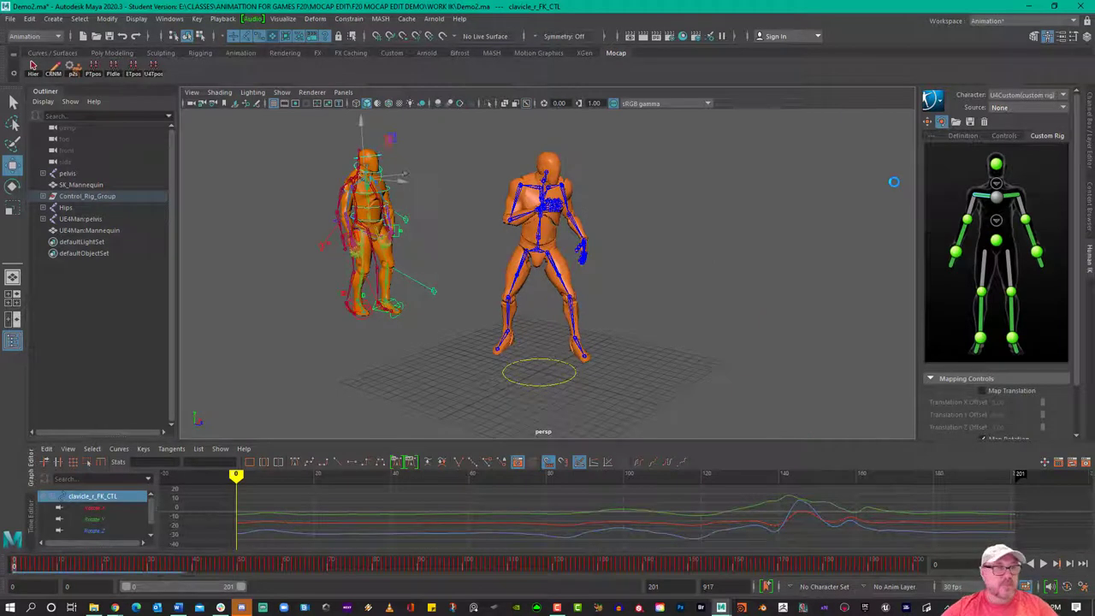
{"action": "left_click", "coordinate": [65, 209]}
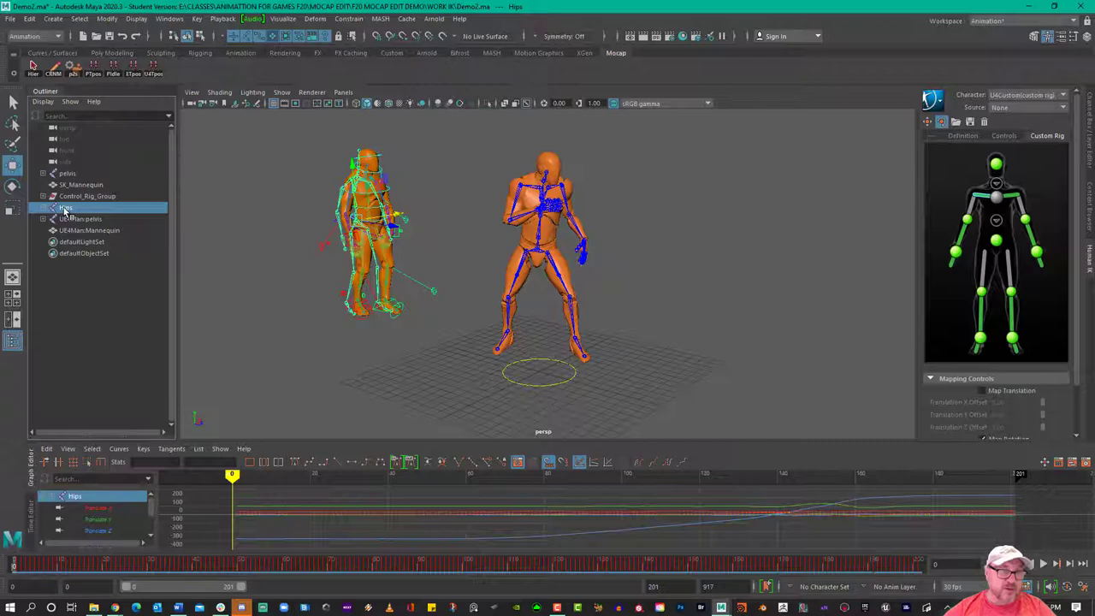
{"action": "key", "text": "Delete"}
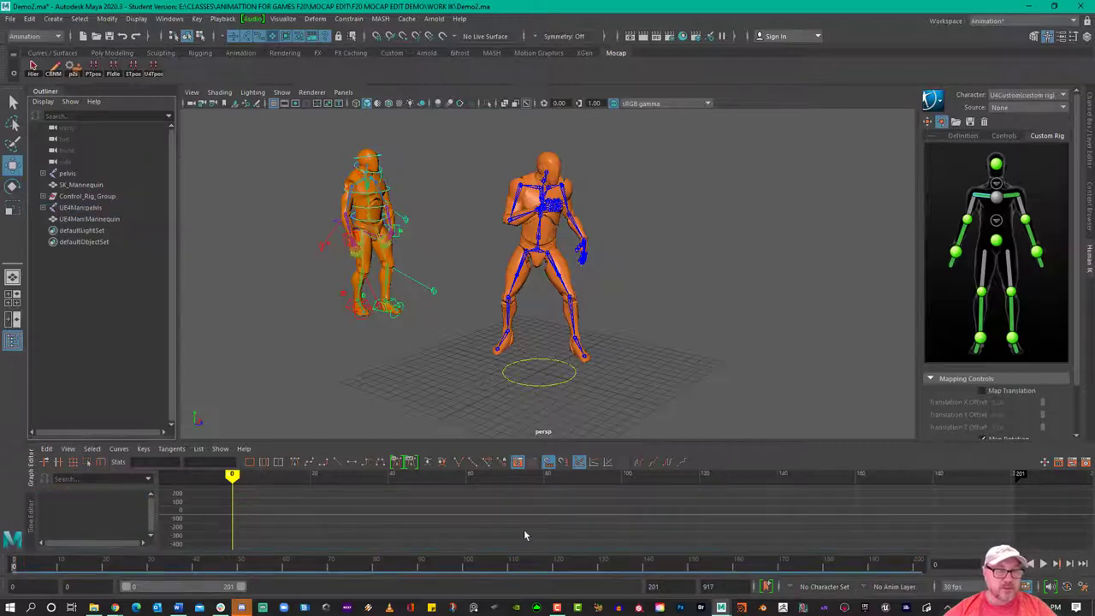
{"action": "left_click_drag", "start_coordinate": [234, 480], "coordinate": [835, 473]}
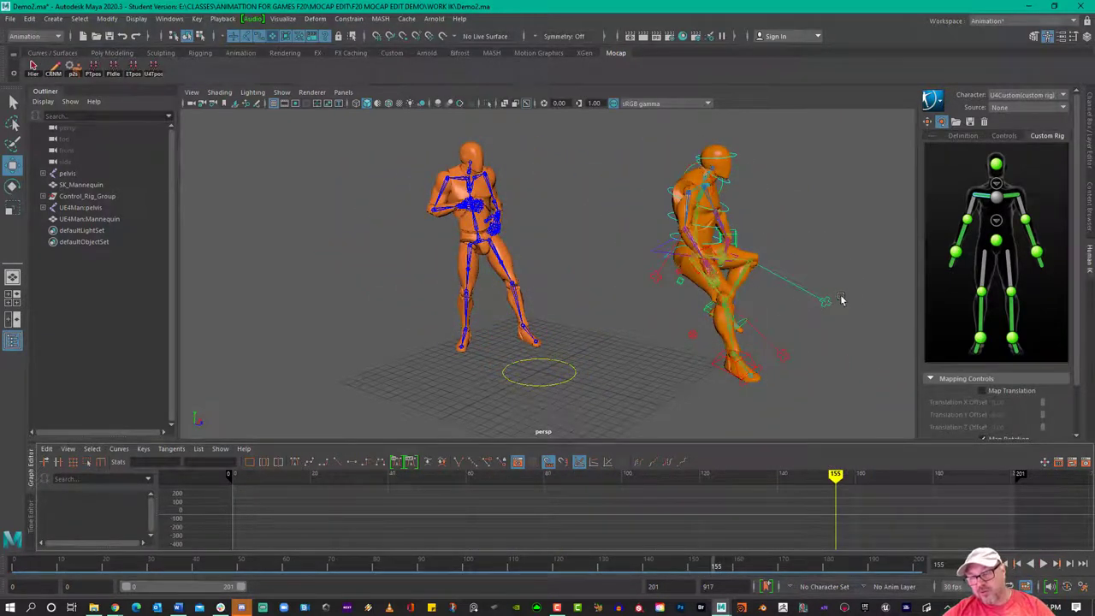
{"action": "key", "text": "alt+v"}
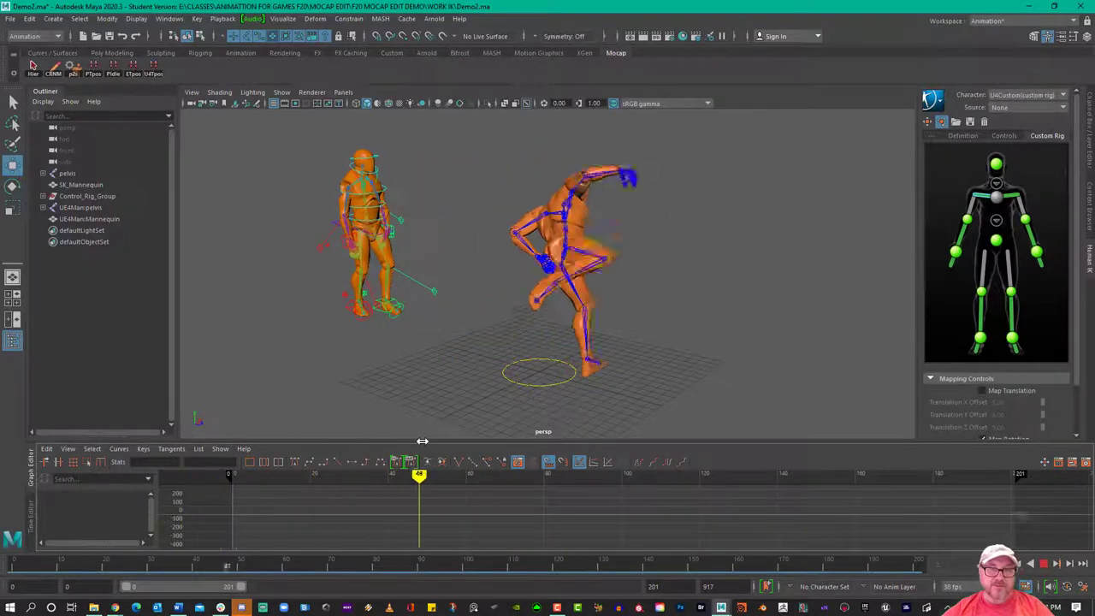
{"action": "left_click_drag", "start_coordinate": [527, 446], "coordinate": [52, 401]}
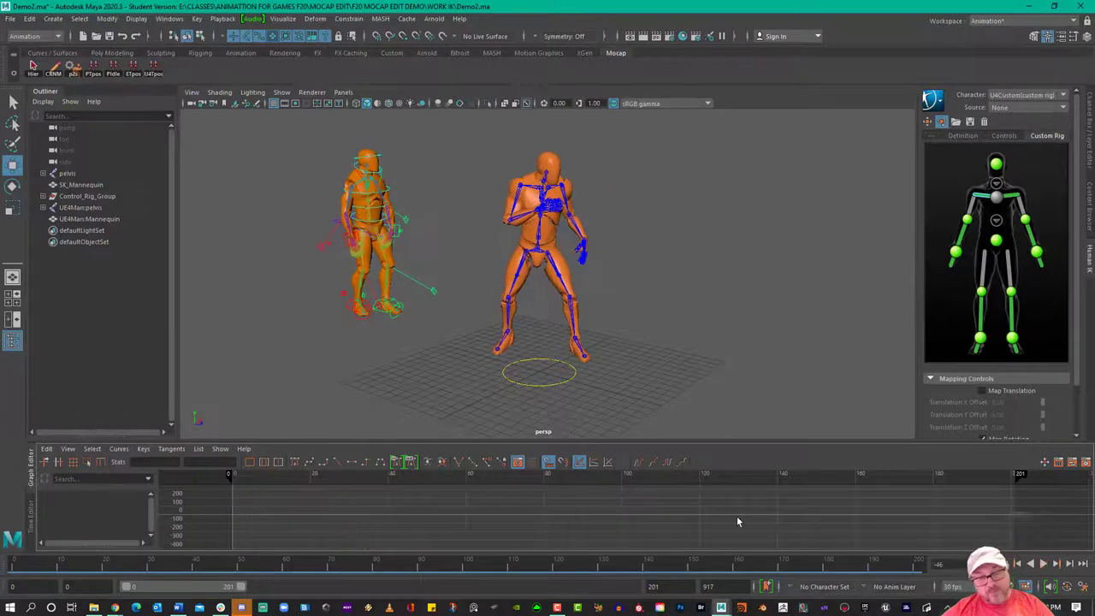
Make UE4Man:UE4Man current, play it, and bake its animation to a control rig.
{"action": "left_click", "coordinate": [1018, 95]}
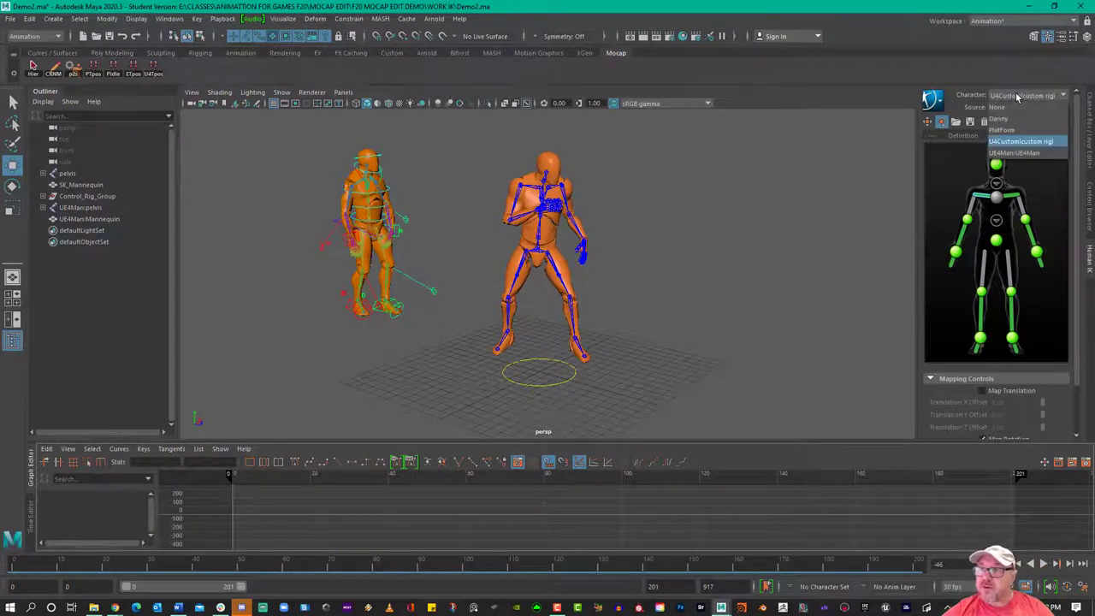
{"action": "left_click", "coordinate": [1019, 152]}
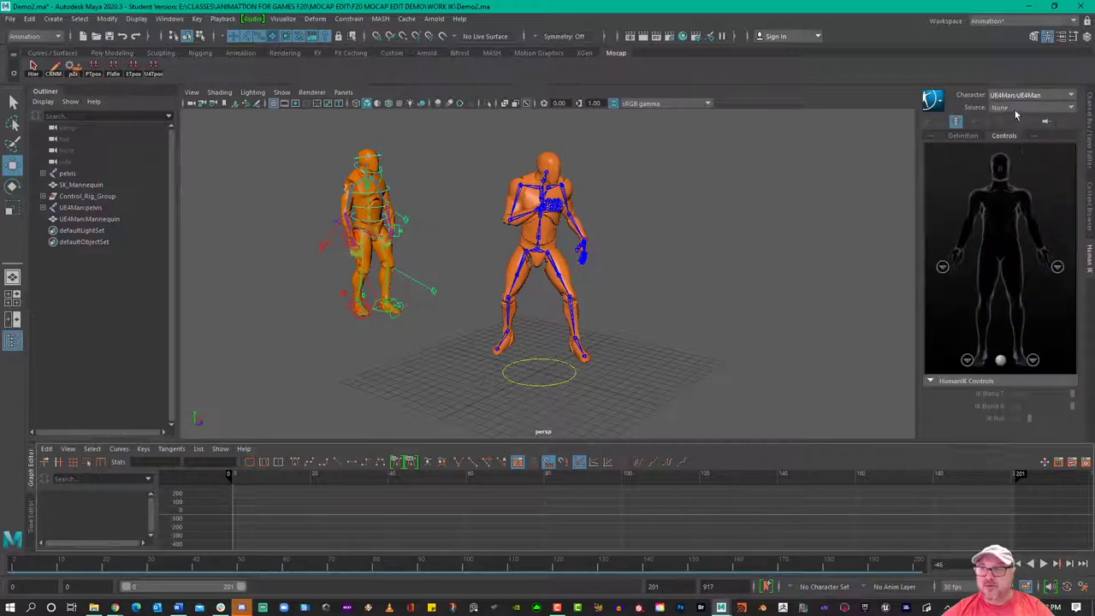
{"action": "key", "text": "alt+v"}
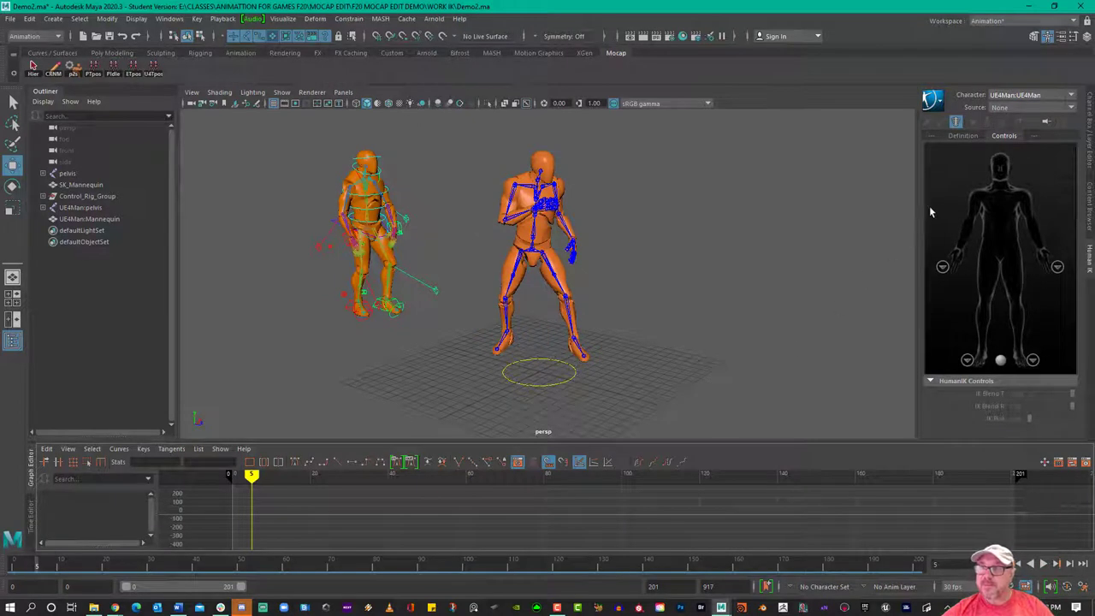
{"action": "left_click", "coordinate": [932, 100]}
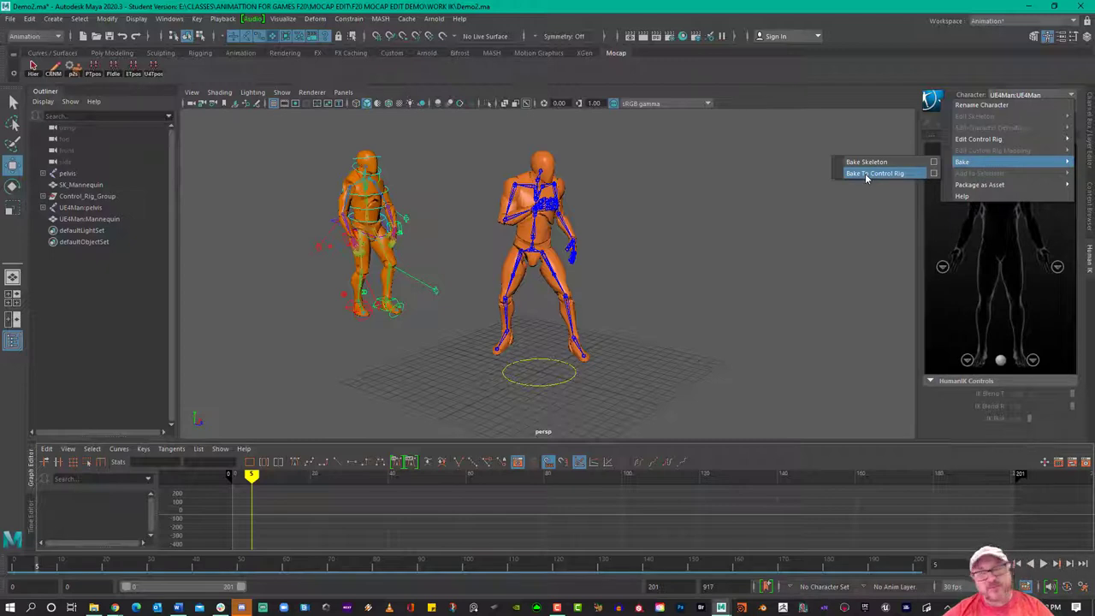
{"action": "left_click", "coordinate": [866, 174]}
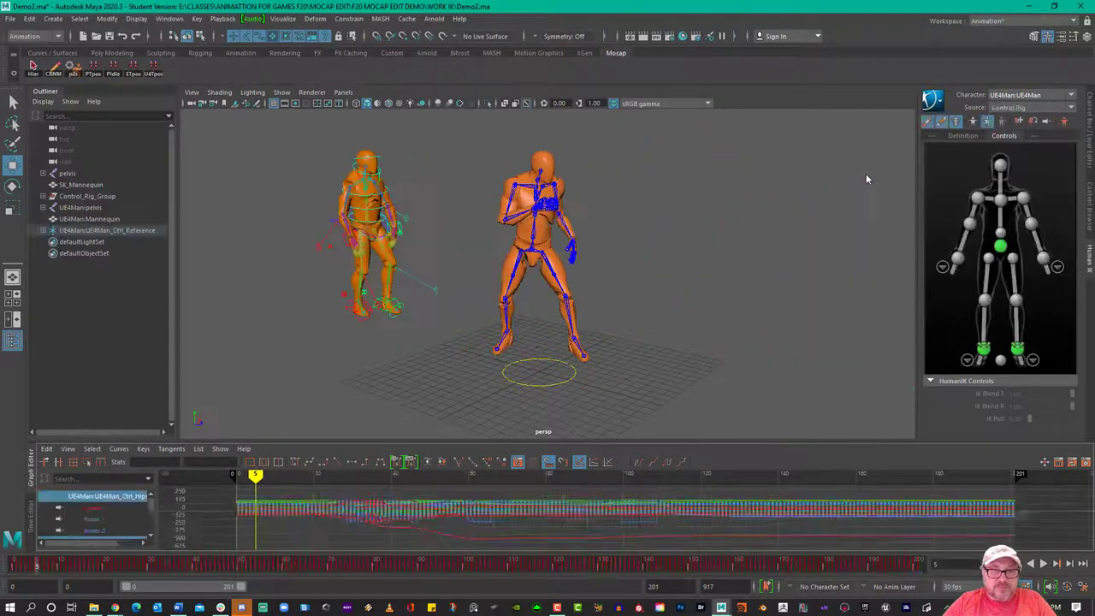
With Full Body IK enabled, drag the control rig's left wrist outward so the body leans.
{"action": "mouse_move", "coordinate": [769, 240]}
{"action": "left_mouse_down", "text": "alt"}
{"action": "mouse_move", "coordinate": [685, 241]}
{"action": "mouse_move", "coordinate": [770, 243]}
{"action": "left_mouse_up", "text": "alt"}
{"action": "scroll", "coordinate": [725, 243], "scroll_direction": "up", "scroll_amount": 3}
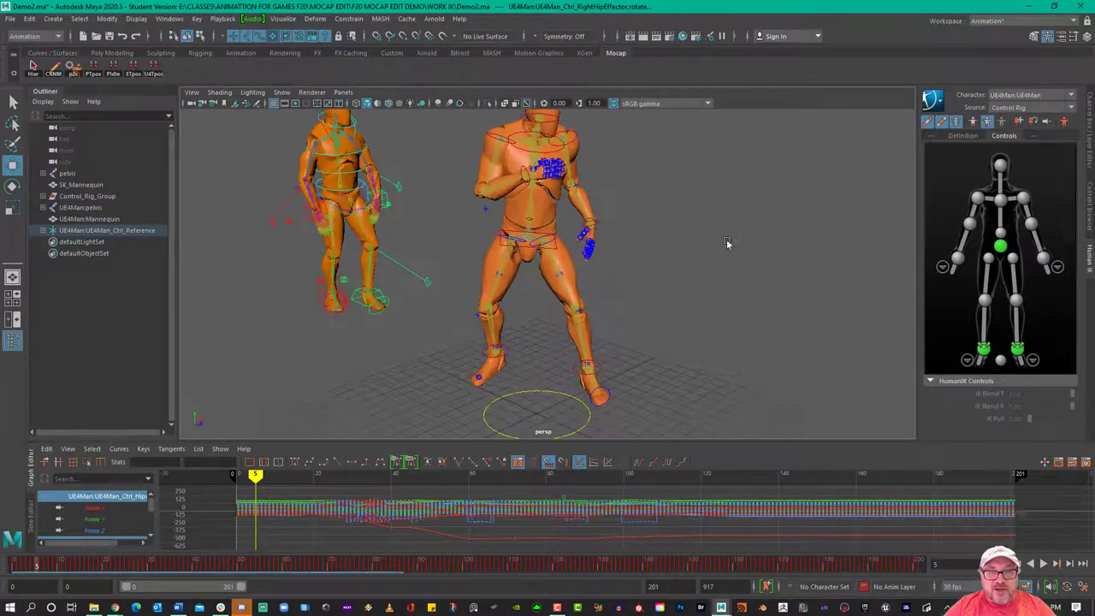
{"action": "left_click", "coordinate": [544, 145]}
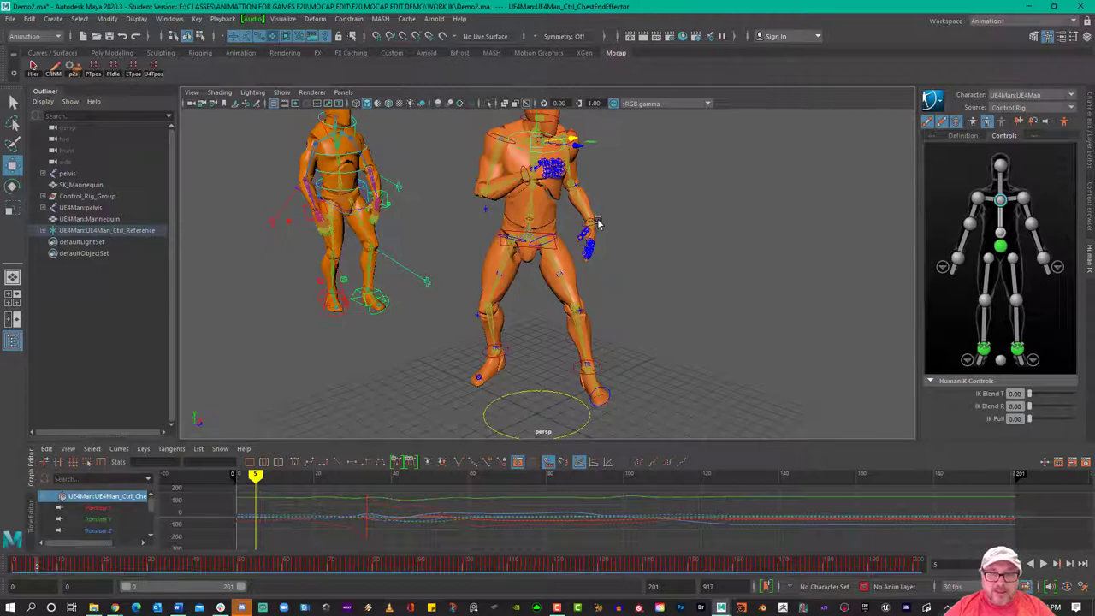
{"action": "left_click", "coordinate": [597, 219]}
{"action": "left_click_drag", "start_coordinate": [594, 226], "coordinate": [635, 229]}
{"action": "key", "text": "ctrl+z"}
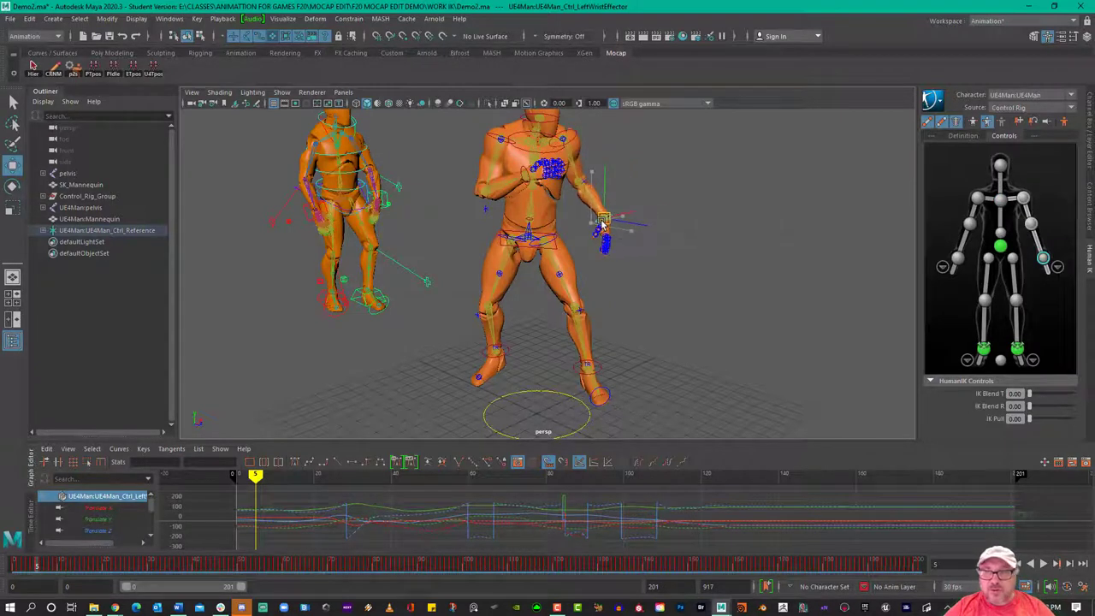
{"action": "left_click", "coordinate": [975, 123]}
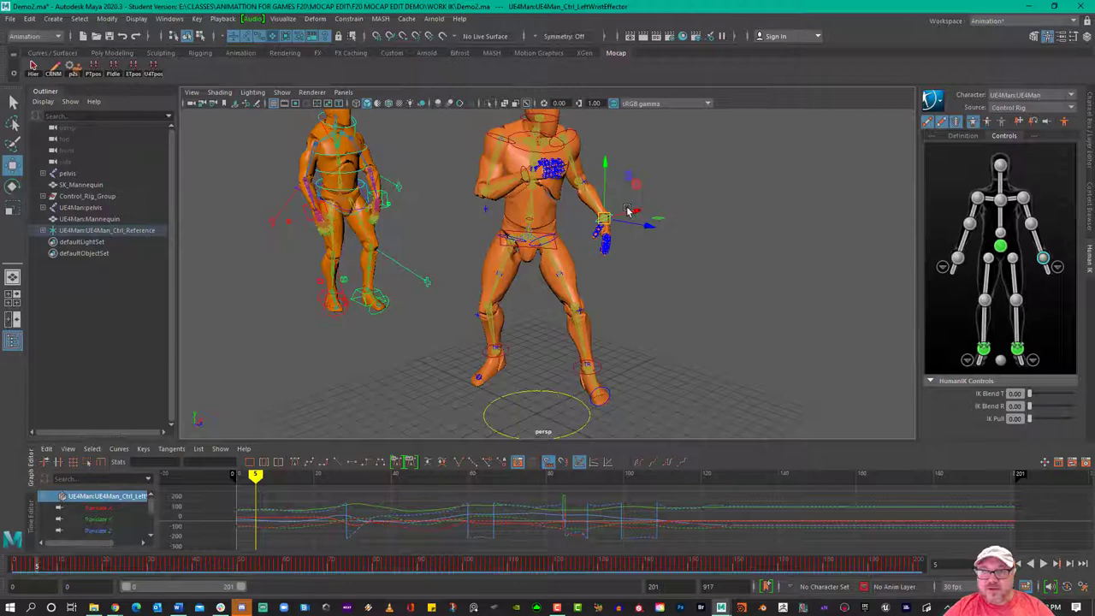
{"action": "left_click_drag", "start_coordinate": [604, 219], "coordinate": [641, 233]}
{"action": "right_click_drag", "start_coordinate": [816, 386], "coordinate": [748, 333], "text": "alt"}
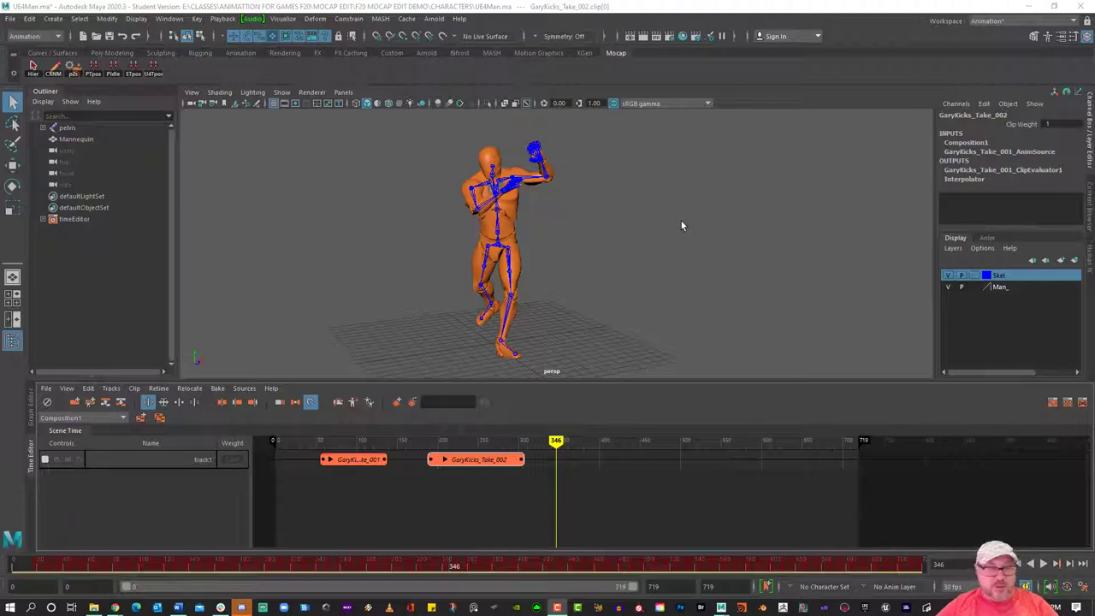
Place GaryKicks_Take_001 at frame 0 and Take_002 right after at about frame 84, then play from the start.
{"action": "left_click", "coordinate": [31, 418]}
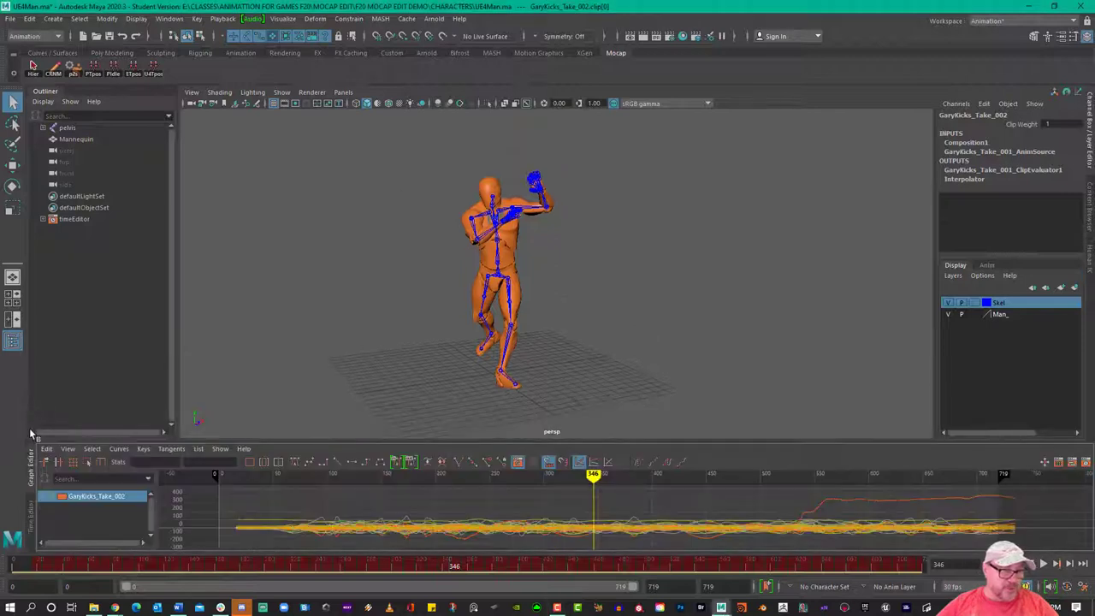
{"action": "left_click", "coordinate": [32, 521]}
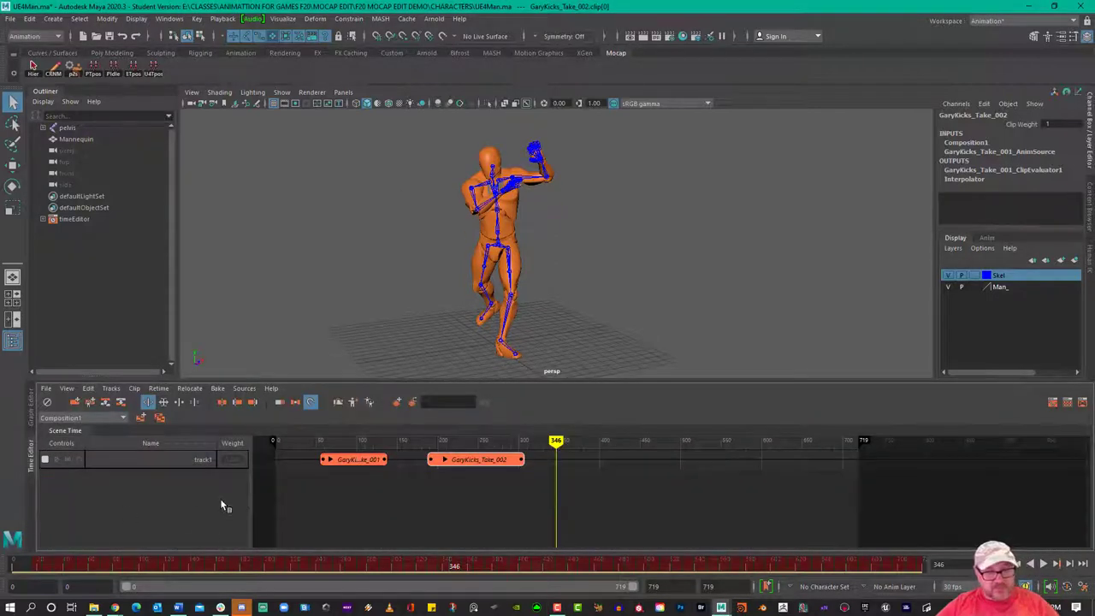
{"action": "left_click_drag", "start_coordinate": [350, 463], "coordinate": [310, 459]}
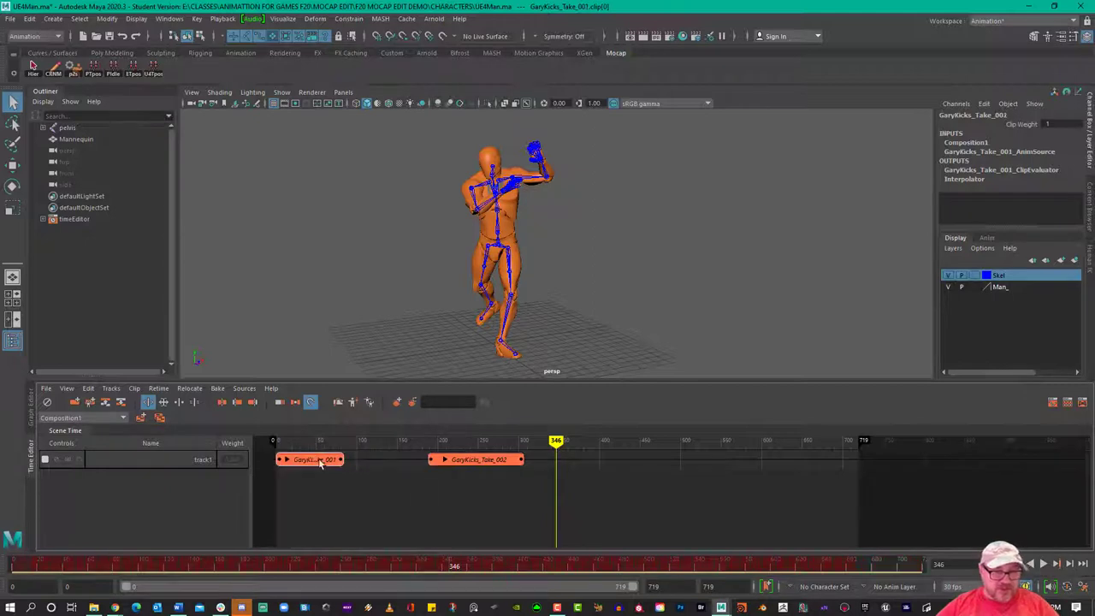
{"action": "left_click_drag", "start_coordinate": [471, 463], "coordinate": [387, 460]}
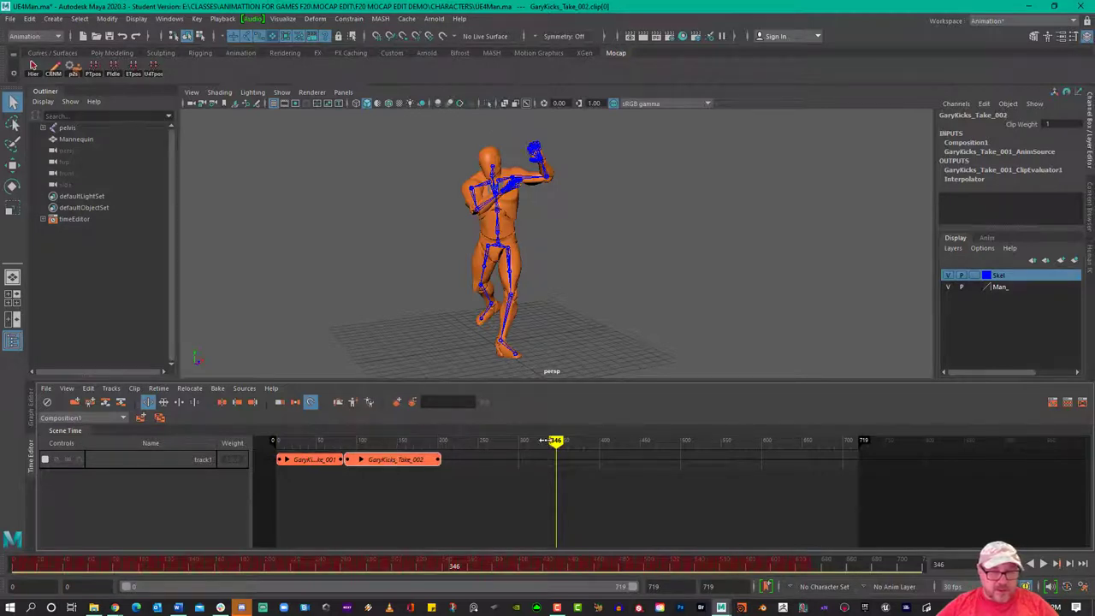
{"action": "key", "text": "alt+shift+v"}
{"action": "key", "text": "alt+v"}
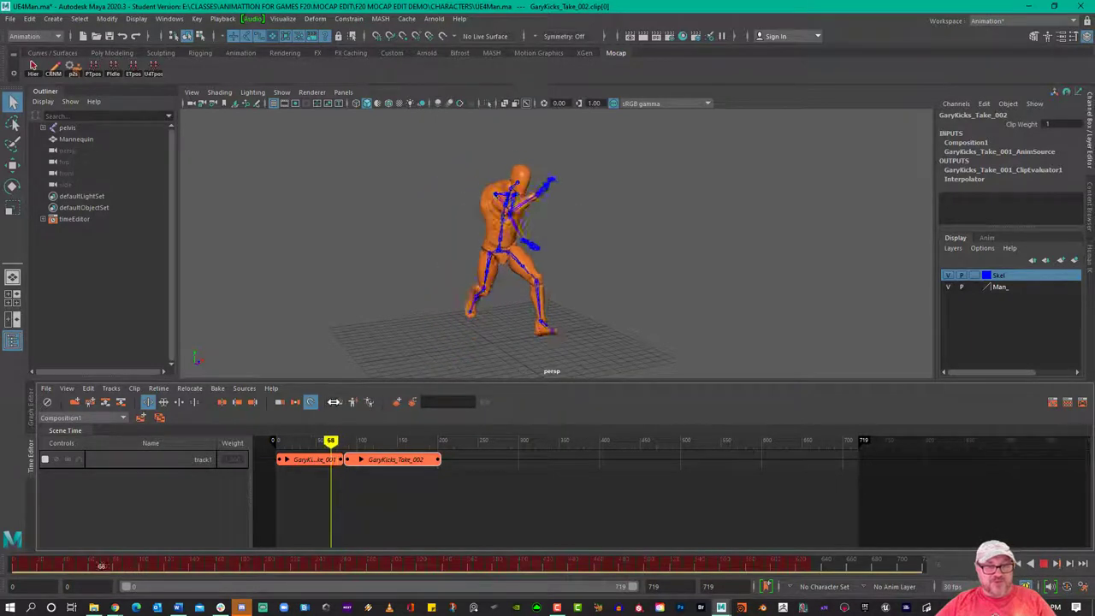
Overlap GaryKicks_Take_002 onto the end of Take_001 to blend them, check the transition, and bake into one clip.
{"action": "mouse_move", "coordinate": [336, 401]}
{"action": "left_mouse_down"}
{"action": "mouse_move", "coordinate": [357, 395]}
{"action": "mouse_move", "coordinate": [332, 398]}
{"action": "left_mouse_up"}
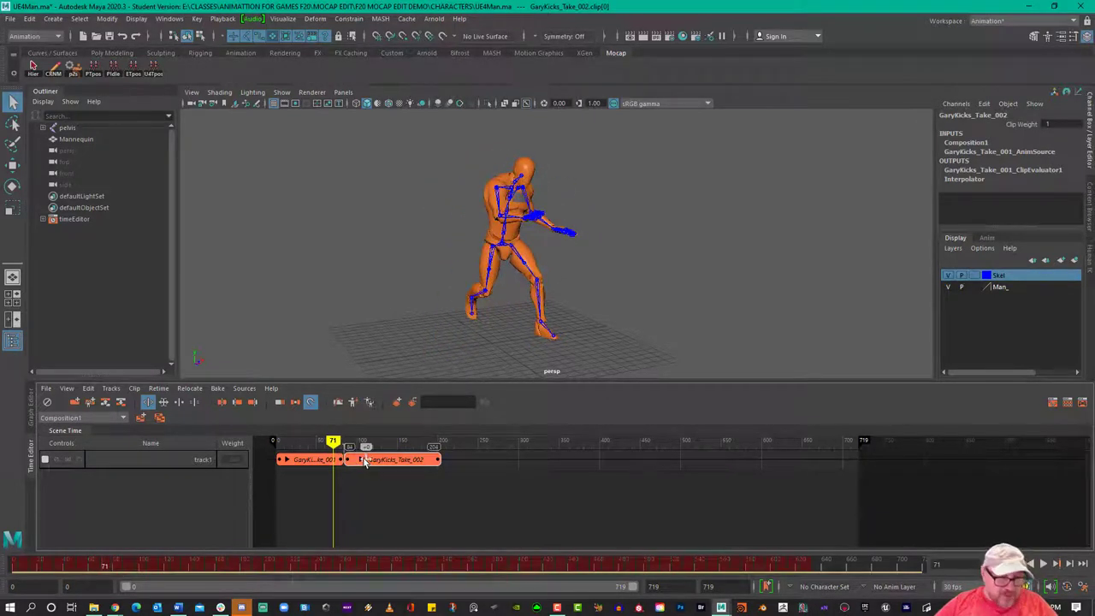
{"action": "left_click_drag", "start_coordinate": [364, 462], "coordinate": [354, 460]}
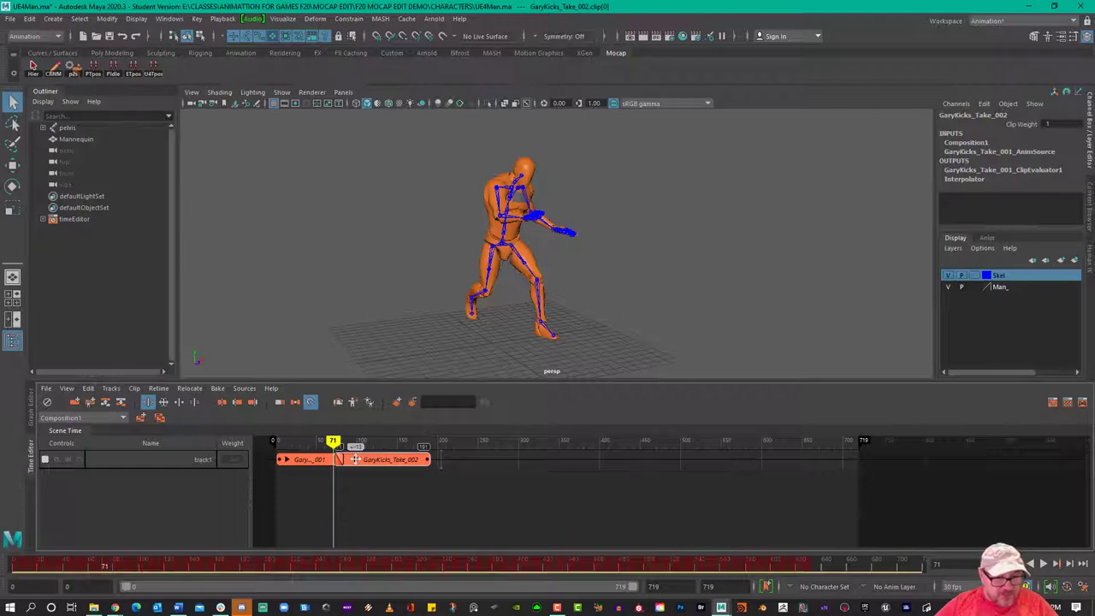
{"action": "left_click_drag", "start_coordinate": [373, 462], "coordinate": [342, 460]}
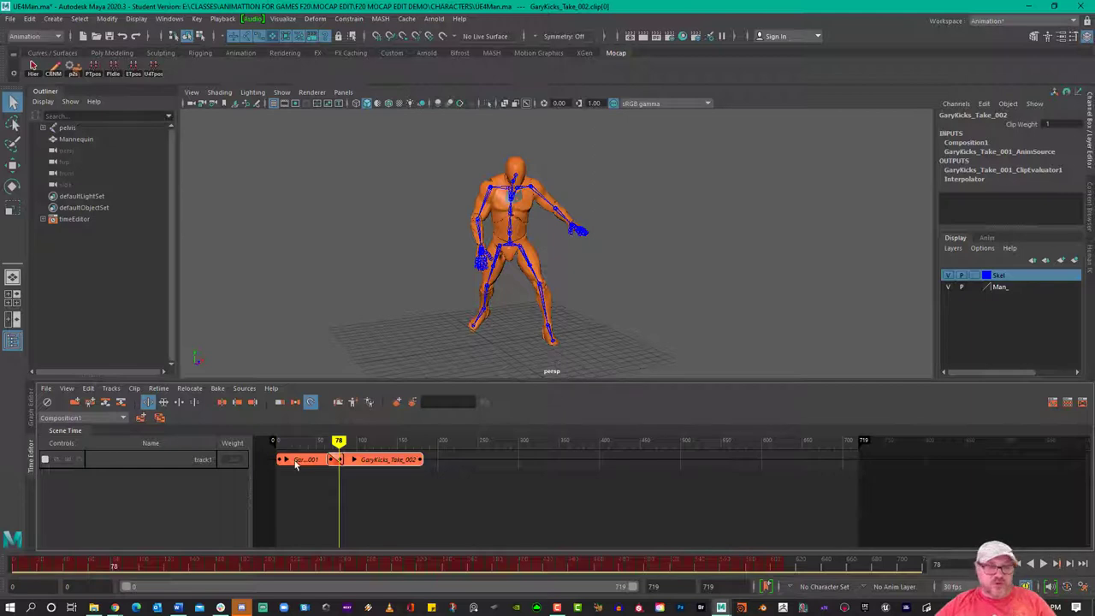
{"action": "left_click_drag", "start_coordinate": [335, 441], "coordinate": [381, 440]}
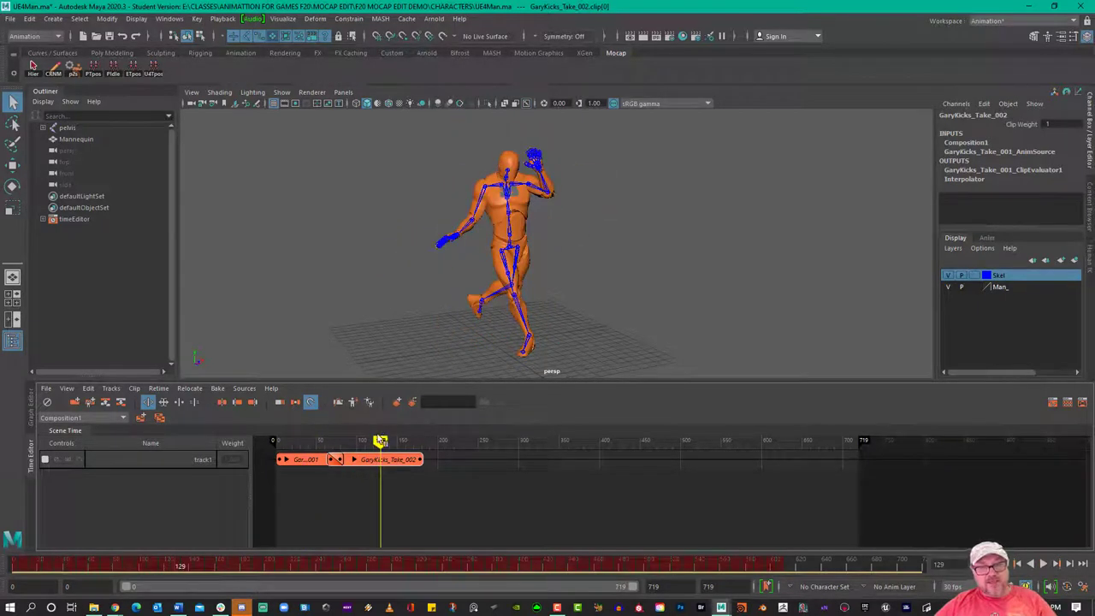
{"action": "left_click", "coordinate": [316, 441]}
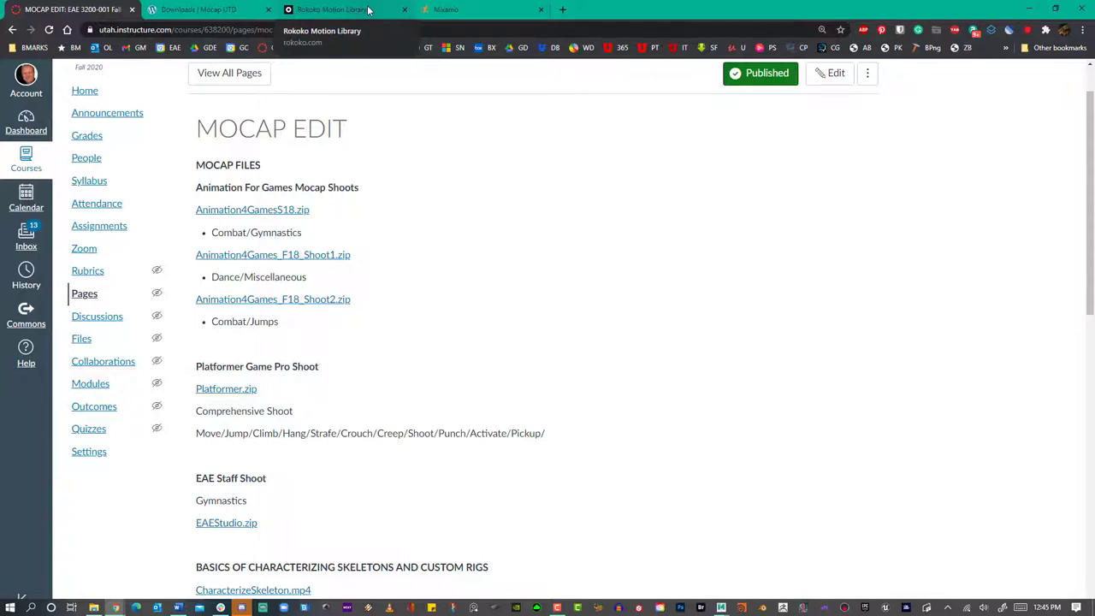
Switch to the Mixamo Animations browser tab.
{"action": "left_click", "coordinate": [465, 10]}
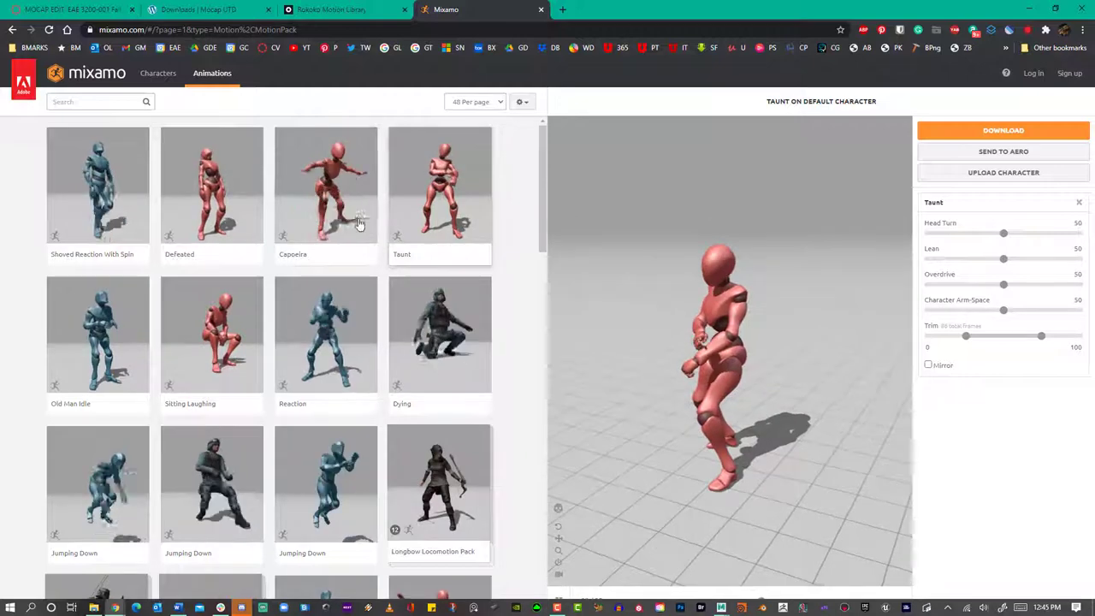
{"action": "scroll", "coordinate": [531, 201], "scroll_direction": "down", "scroll_amount": 3}
{"action": "scroll", "coordinate": [530, 200], "scroll_direction": "up", "scroll_amount": 3}
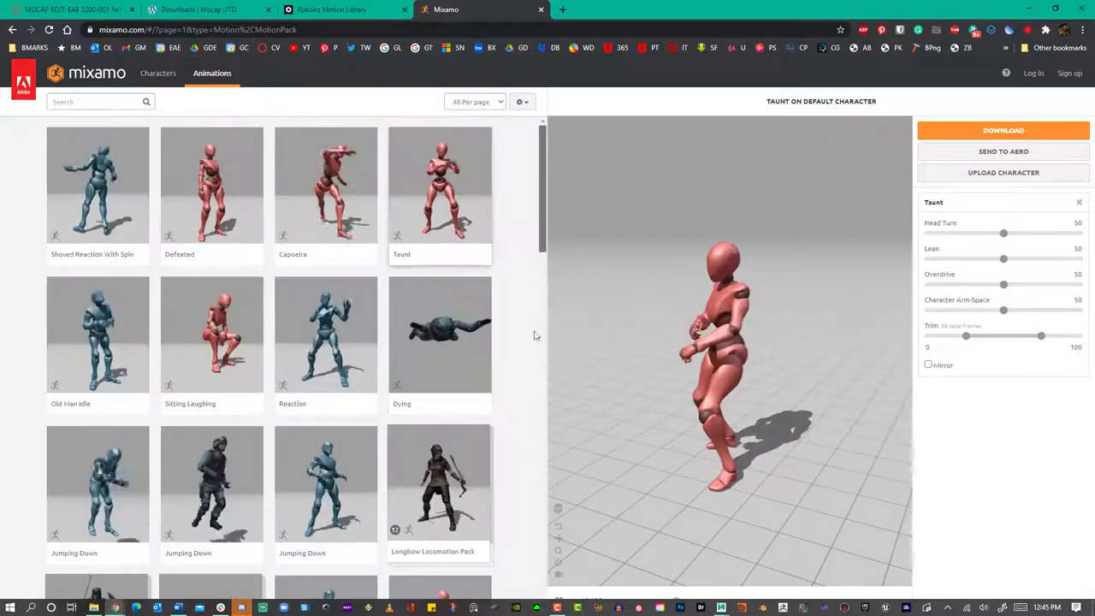
{"action": "scroll", "coordinate": [538, 542], "scroll_direction": "down", "scroll_amount": 8}
{"action": "scroll", "coordinate": [539, 543], "scroll_direction": "down", "scroll_amount": 5}
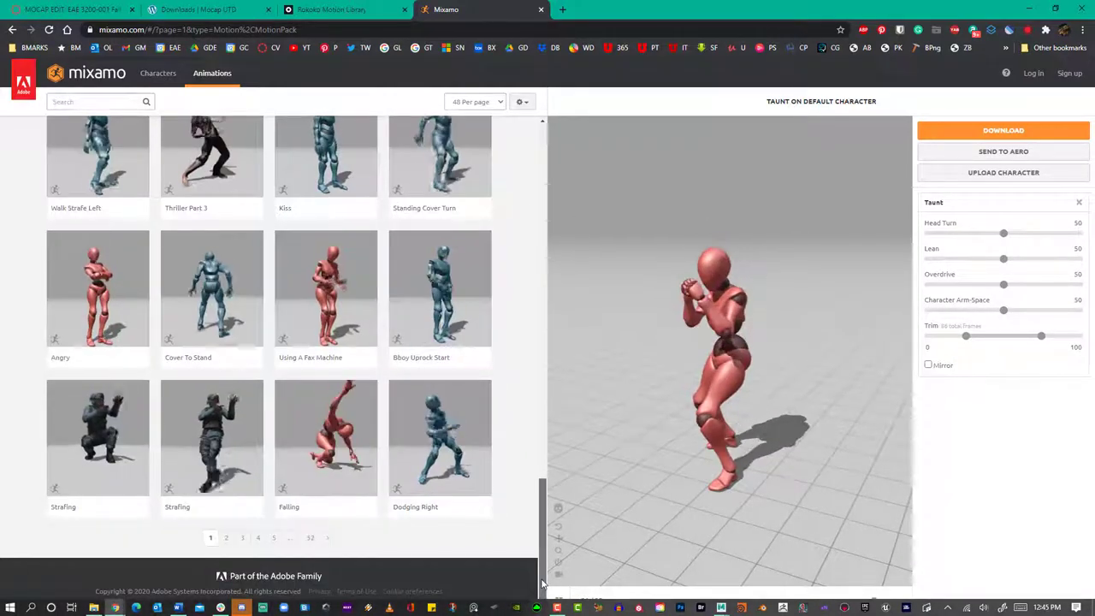
{"action": "left_click_drag", "start_coordinate": [544, 500], "coordinate": [527, 162]}
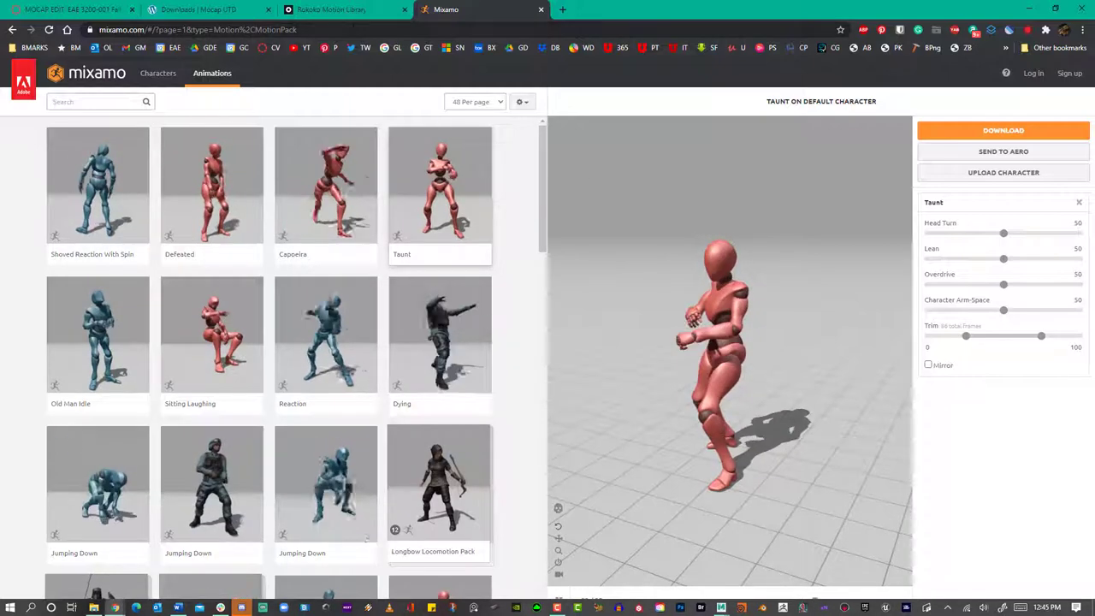
Bring up the Rokoko Motion Library page and browse through it.
{"action": "left_click", "coordinate": [350, 14]}
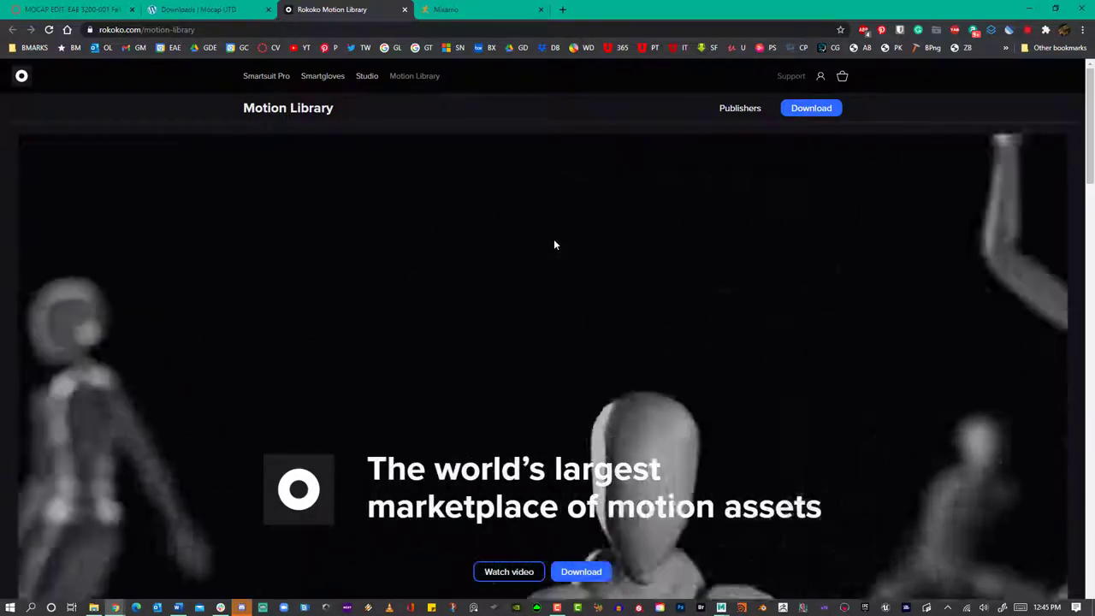
{"action": "scroll", "coordinate": [599, 304], "scroll_direction": "down", "scroll_amount": 1}
{"action": "scroll", "coordinate": [598, 304], "scroll_direction": "down", "scroll_amount": 1}
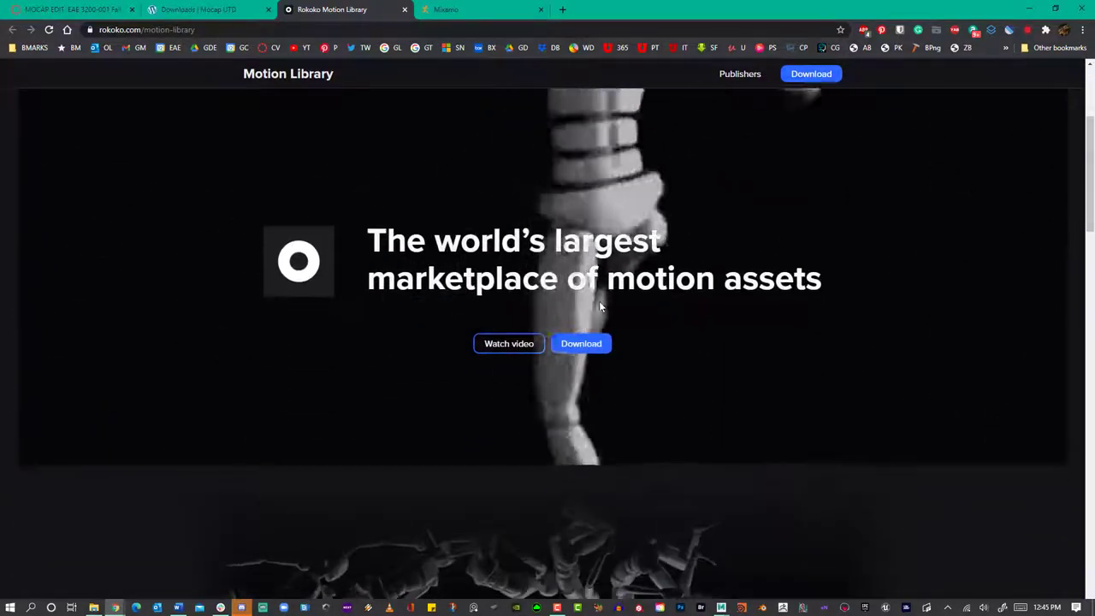
{"action": "scroll", "coordinate": [599, 304], "scroll_direction": "down", "scroll_amount": 2}
{"action": "scroll", "coordinate": [599, 304], "scroll_direction": "up", "scroll_amount": 4}
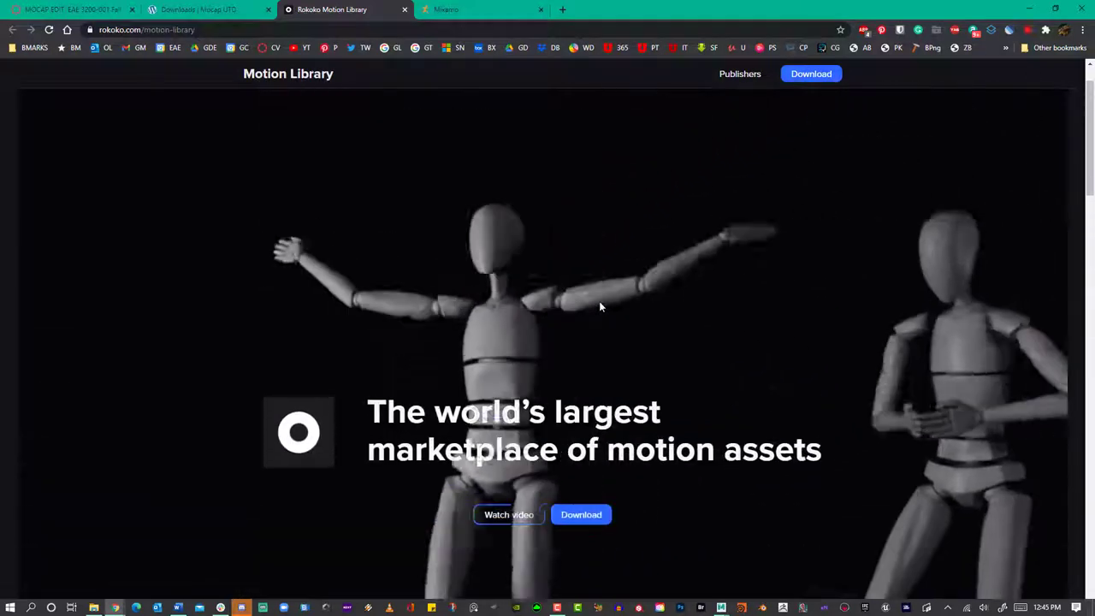
View the Motion Library download options for Rokoko Studio, Maya and Unity, then go to Mocap UTD.
{"action": "left_click", "coordinate": [568, 517]}
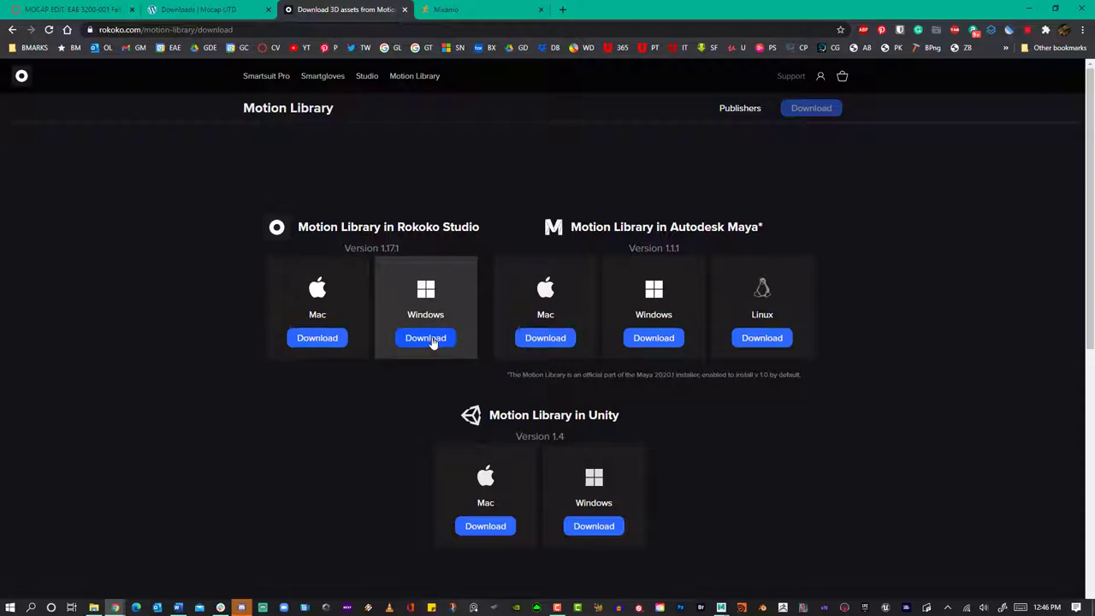
{"action": "scroll", "coordinate": [432, 340], "scroll_direction": "down", "scroll_amount": 2}
{"action": "scroll", "coordinate": [432, 340], "scroll_direction": "up", "scroll_amount": 2}
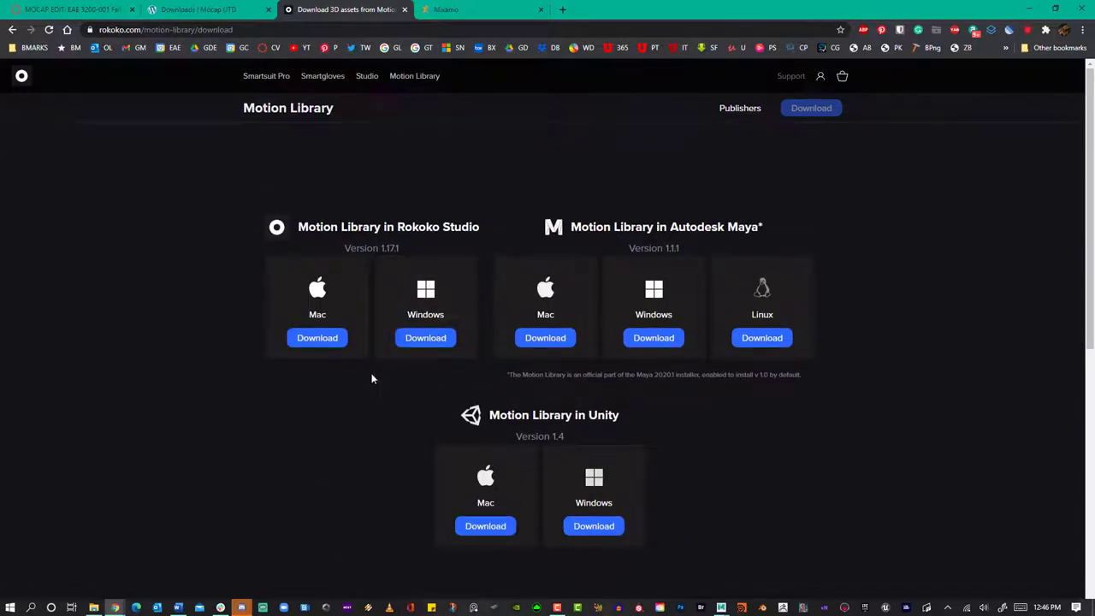
{"action": "left_click", "coordinate": [206, 10]}
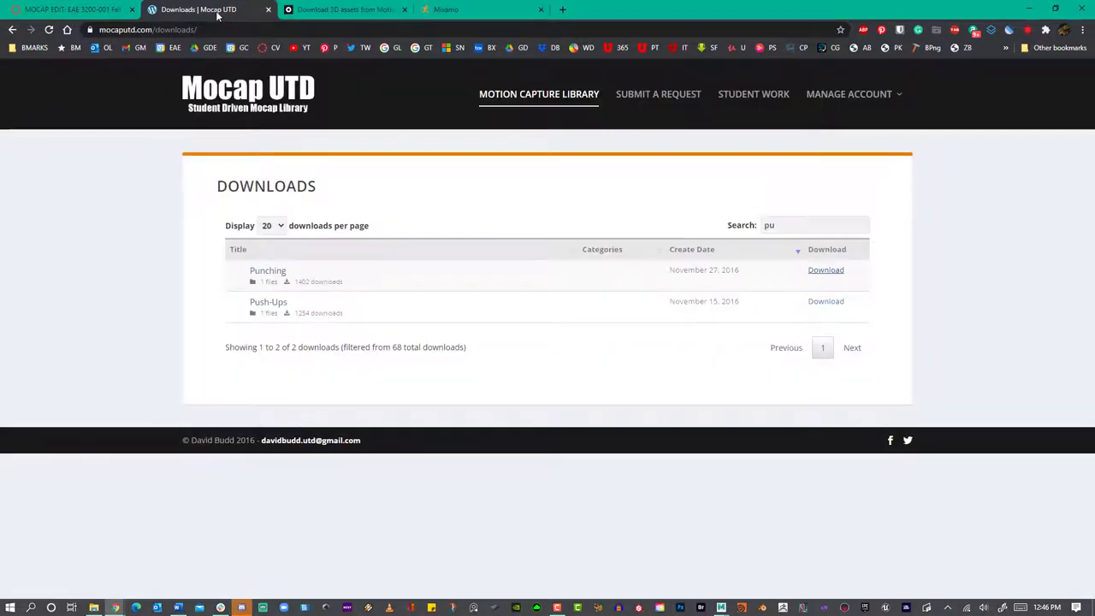
From the Mocap UTD home page, open the full Motion Capture Library downloads list and browse it.
{"action": "left_click", "coordinate": [254, 96]}
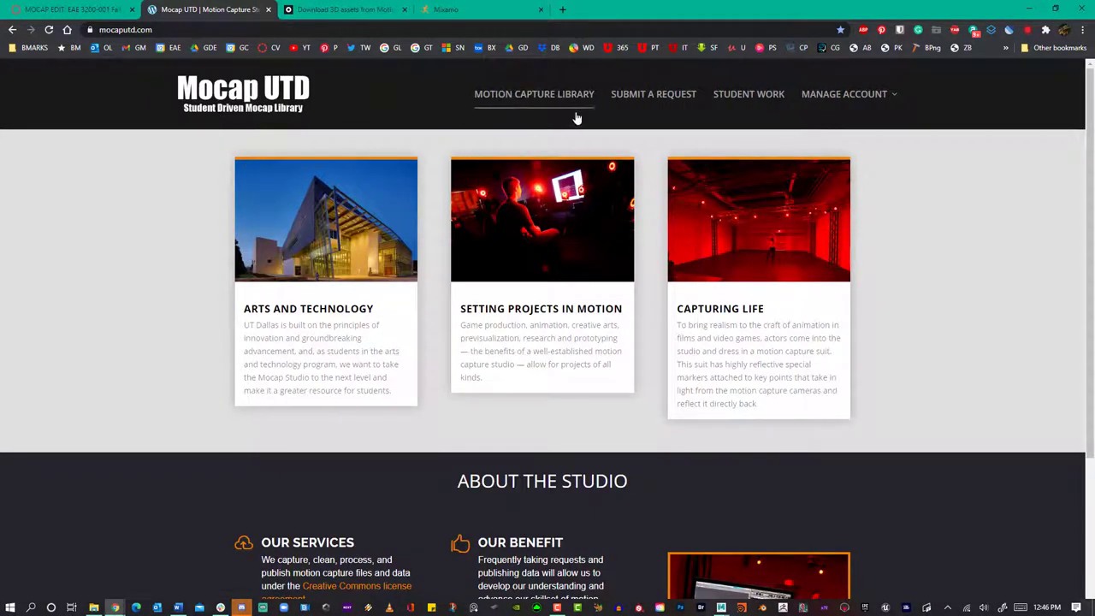
{"action": "left_click", "coordinate": [536, 98]}
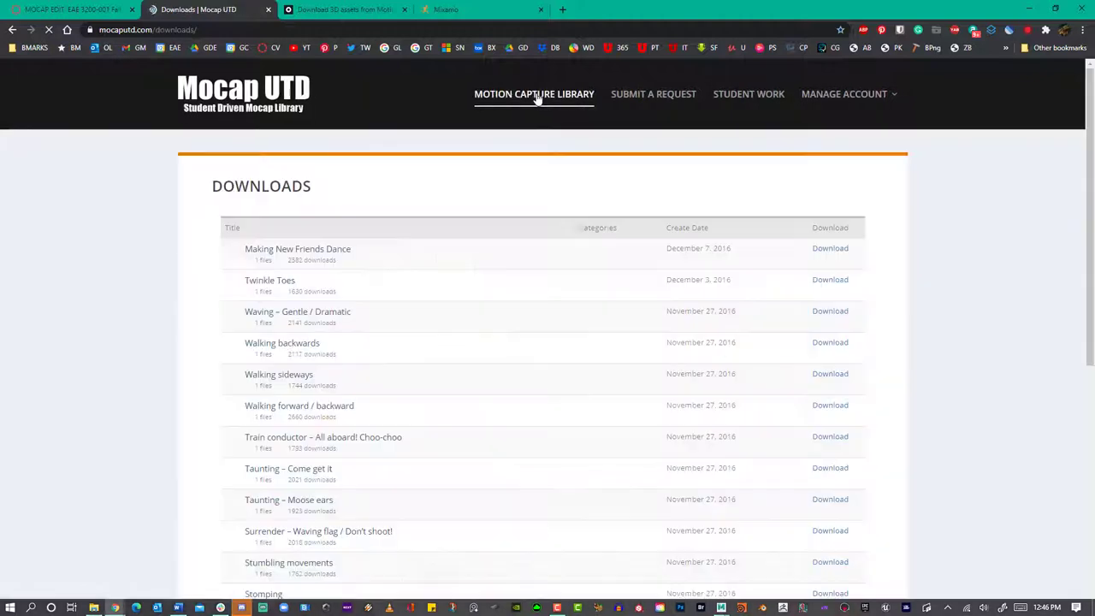
{"action": "scroll", "coordinate": [562, 308], "scroll_direction": "down", "scroll_amount": 1}
{"action": "scroll", "coordinate": [562, 308], "scroll_direction": "up", "scroll_amount": 1}
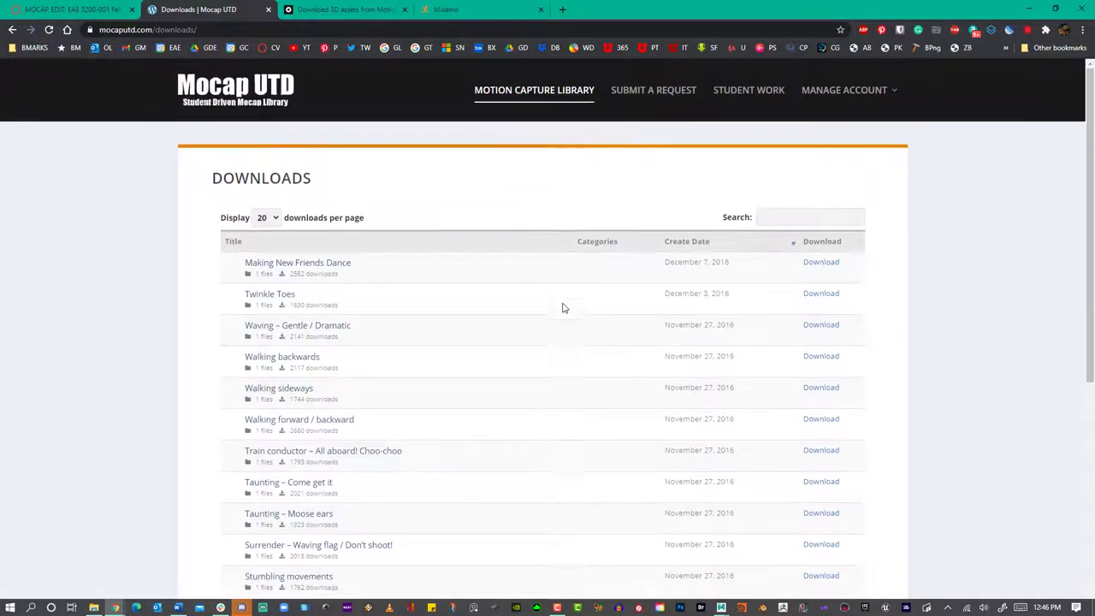
{"action": "scroll", "coordinate": [560, 305], "scroll_direction": "down", "scroll_amount": 1}
{"action": "scroll", "coordinate": [559, 303], "scroll_direction": "down", "scroll_amount": 2}
{"action": "scroll", "coordinate": [558, 303], "scroll_direction": "up", "scroll_amount": 3}
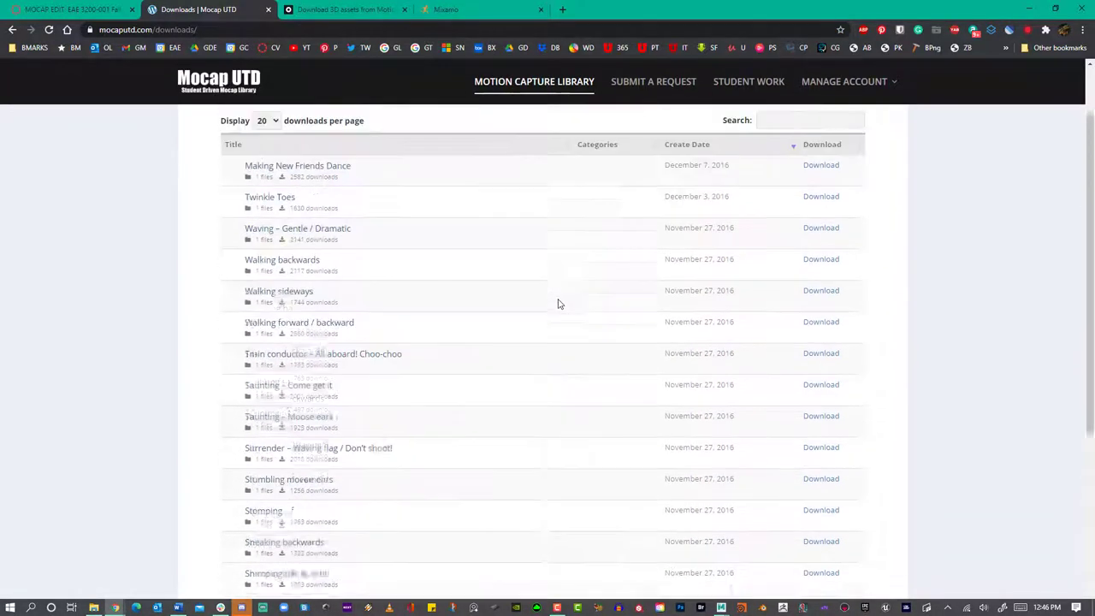